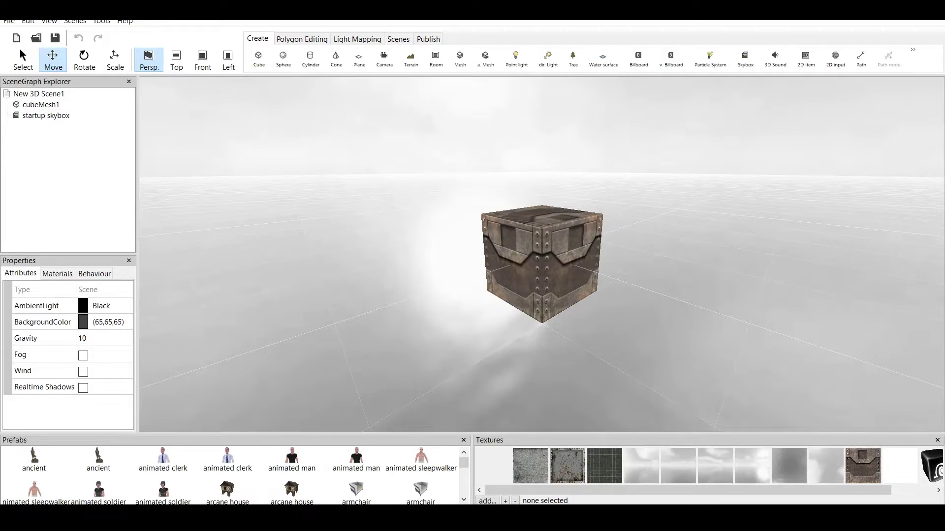
Inspect the attributes of the cube mesh and the startup skybox in the default scene
left_click(38, 93)
left_click(40, 105)
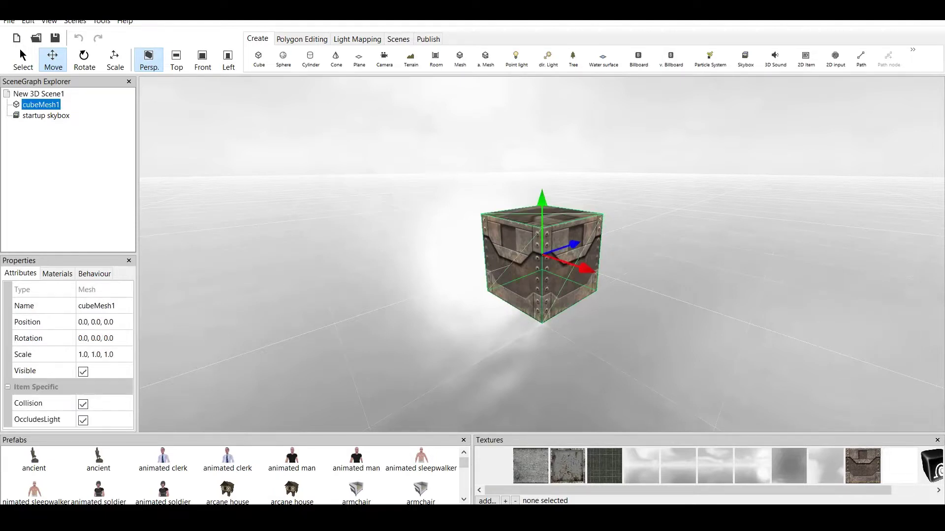
left_click(45, 115)
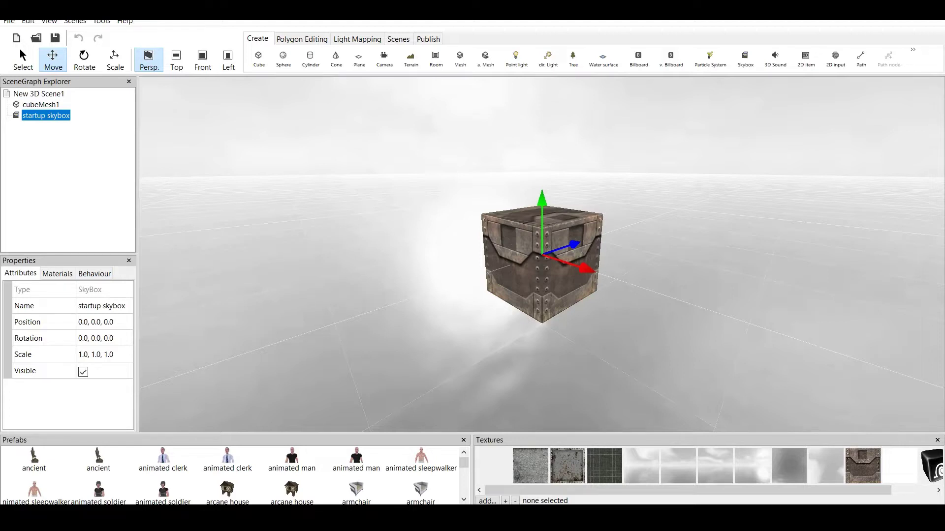
mouse_move(541, 255)
right_mouse_down()
mouse_move(495, 197)
mouse_move(583, 214)
mouse_move(538, 242)
right_mouse_up()
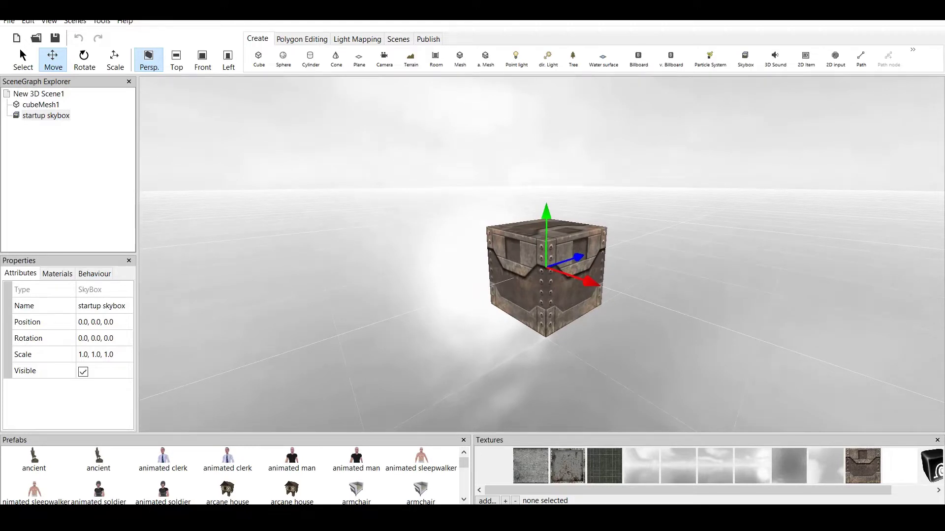
left_click(9, 21)
mouse_move(46, 55)
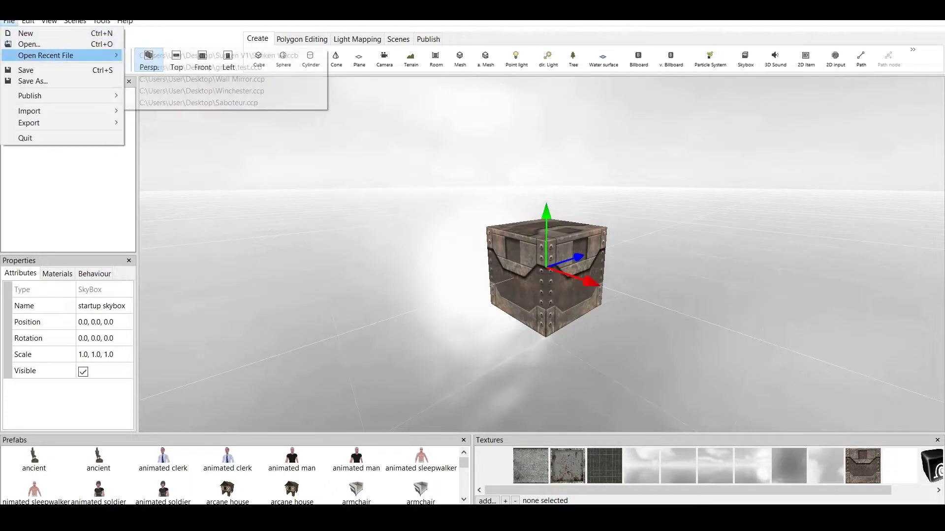
mouse_move(46, 110)
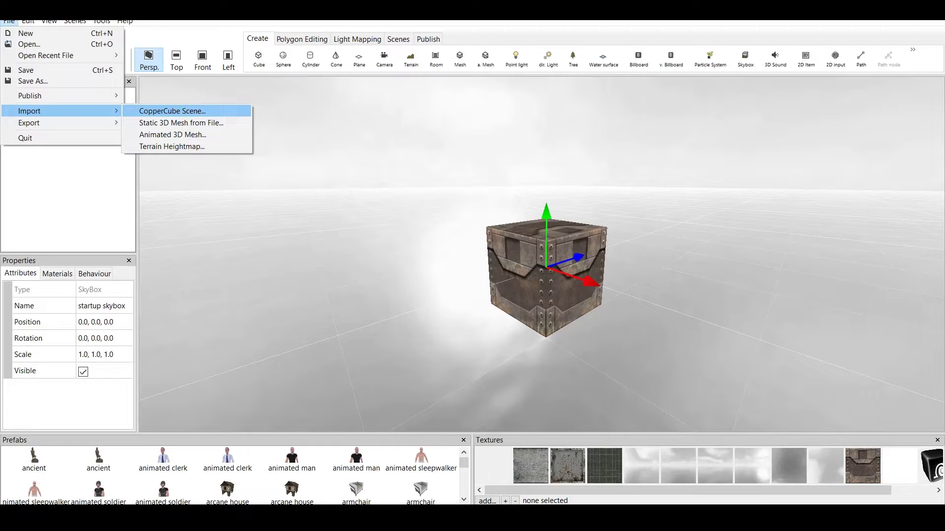
key("Escape")
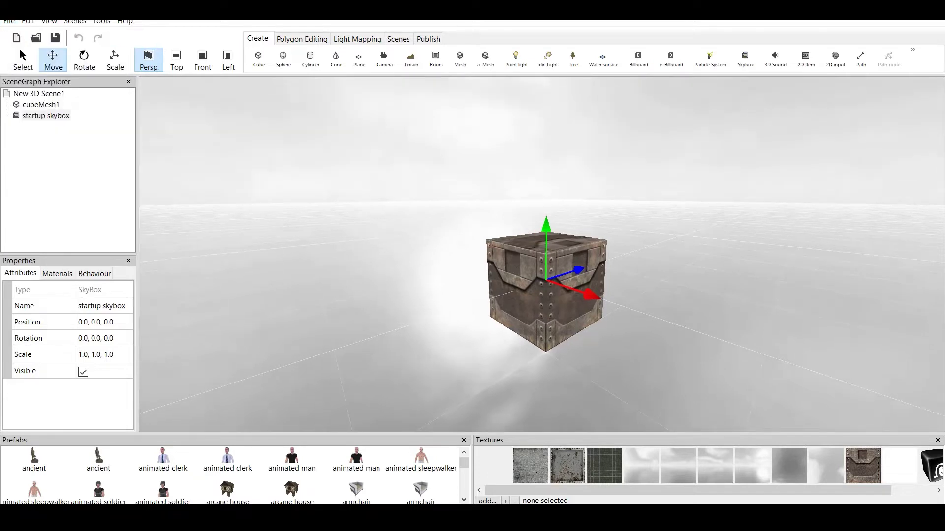
Add the animated man, animated clerk and armchair prefabs to the scene
scroll(546, 291, "down", 1)
double_click(292, 460)
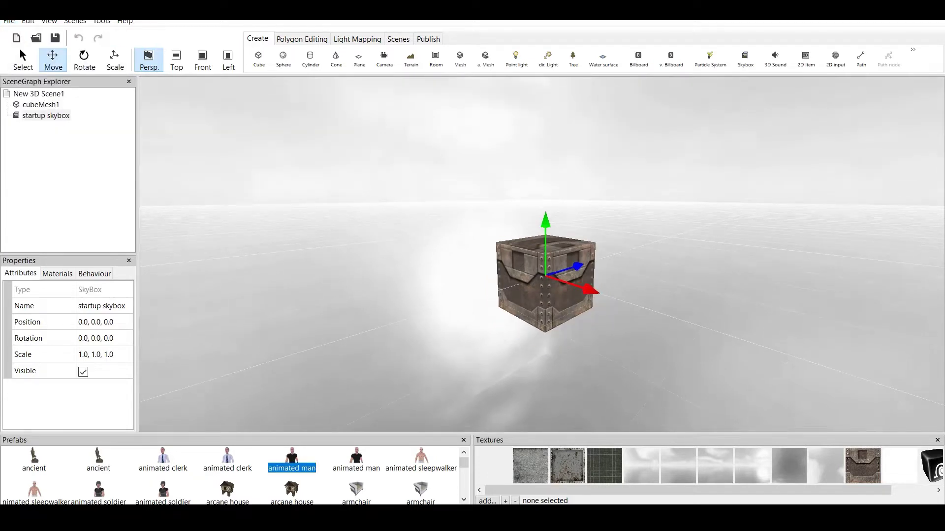
double_click(227, 460)
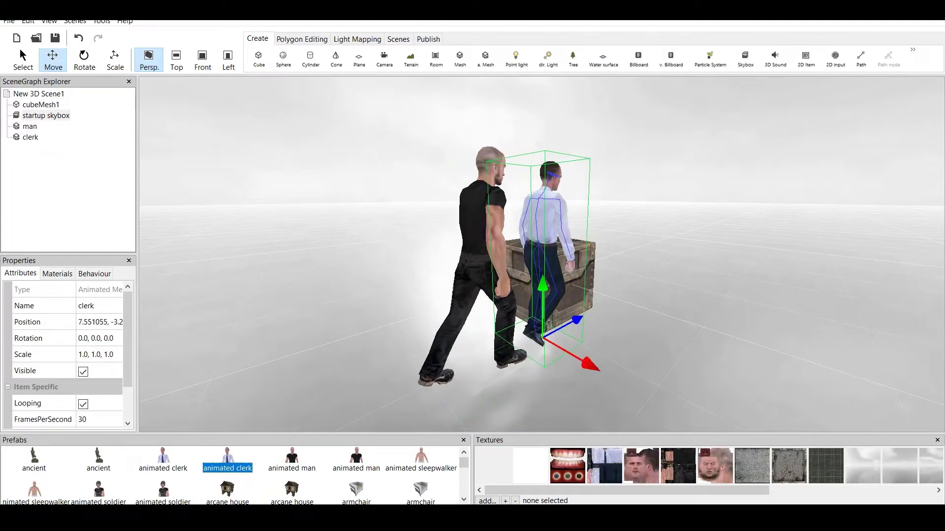
scroll(228, 468, "down", 1)
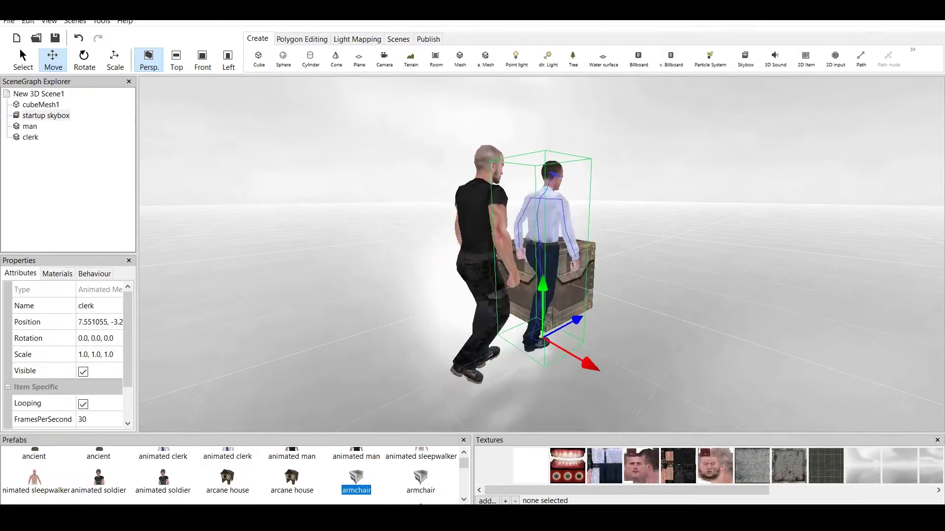
double_click(356, 480)
left_click_drag(400, 210, 435, 215)
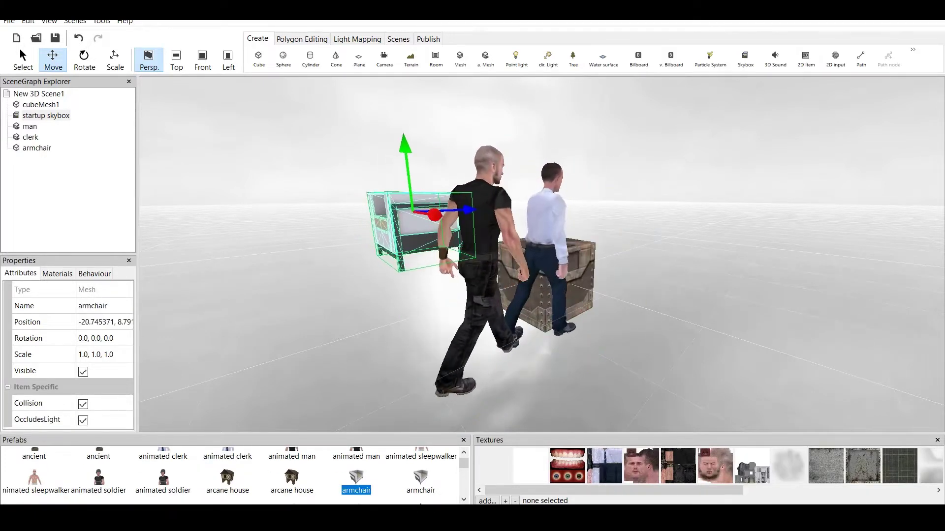
Create a hills terrain with side length 1500, tile size 20, maximal height 100, and trees and grass enabled
left_click(411, 59)
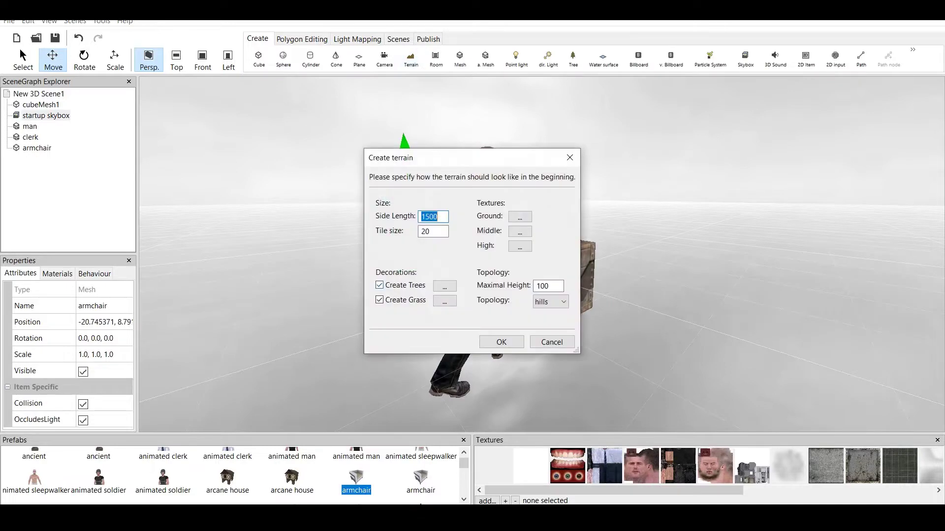
key("Return")
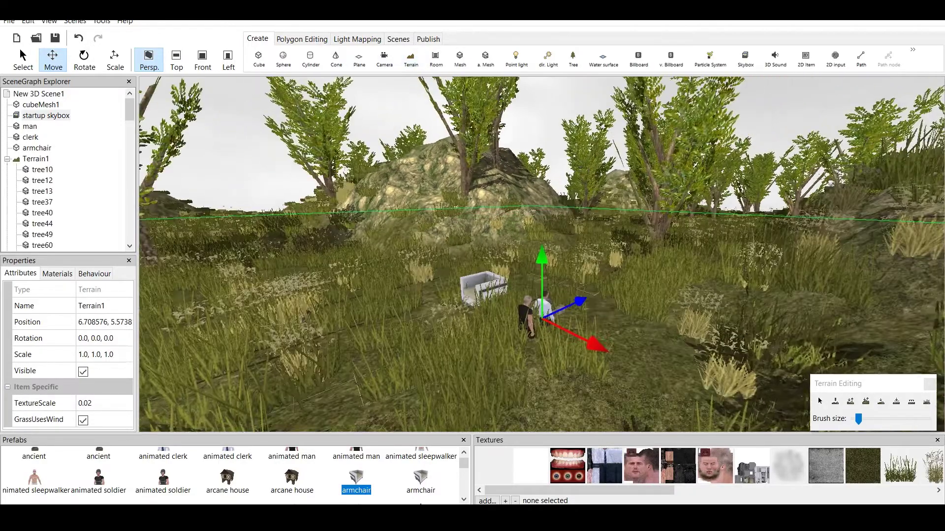
Rename the current scene to IMPORTSCENE
left_click(398, 39)
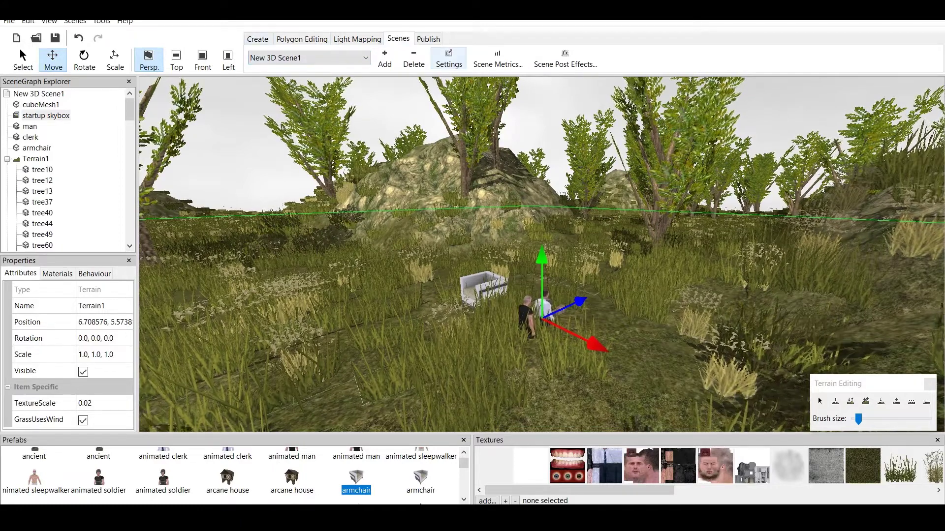
left_click(449, 59)
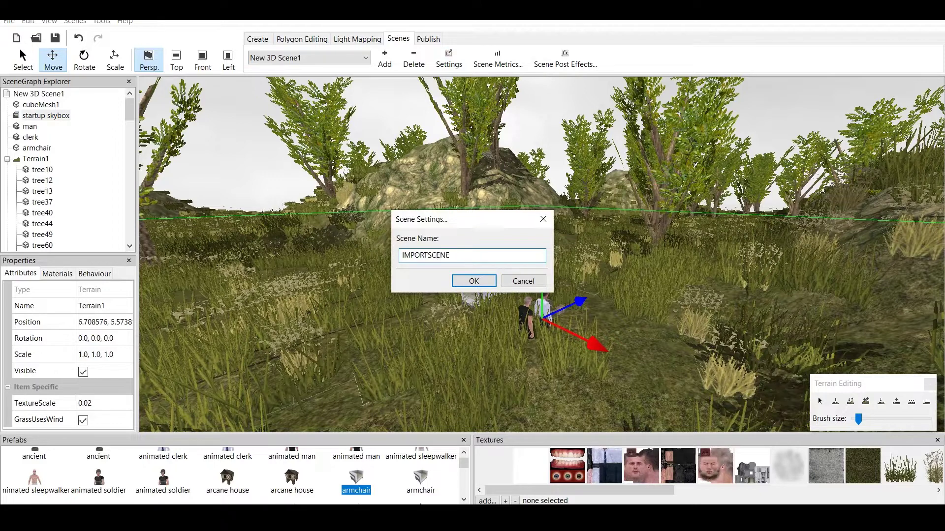
key("Return")
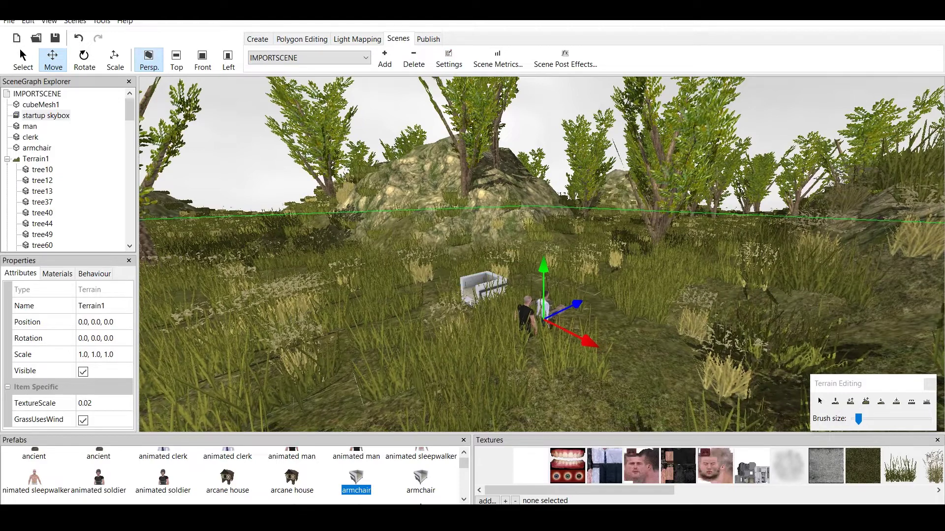
left_click(9, 22)
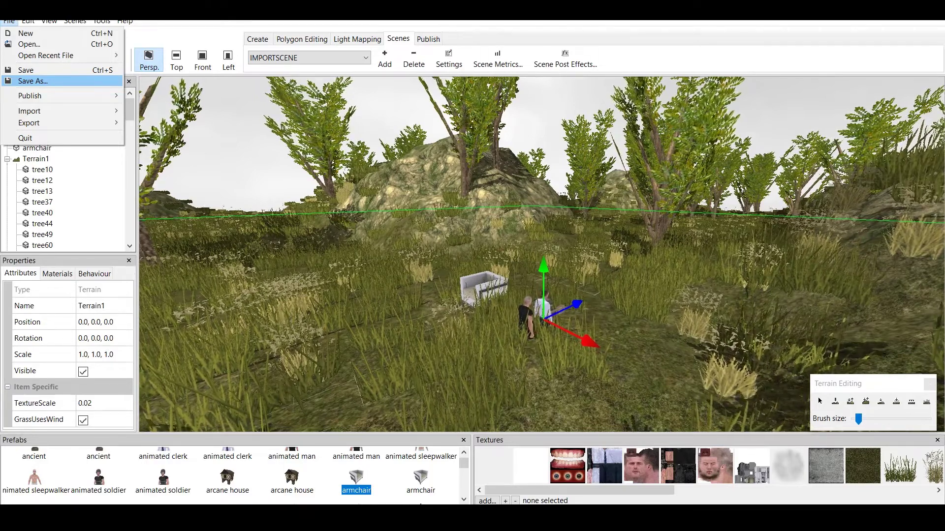
key("Escape")
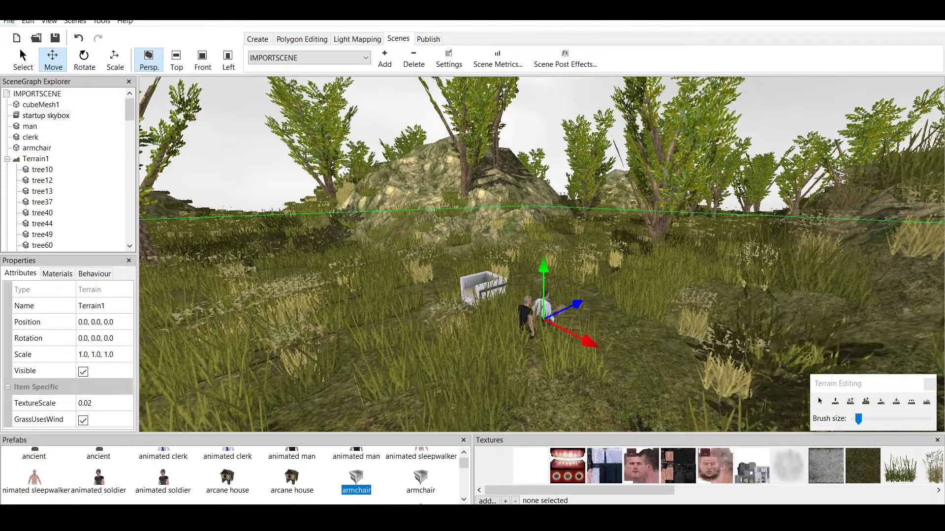
left_click(9, 22)
mouse_move(29, 110)
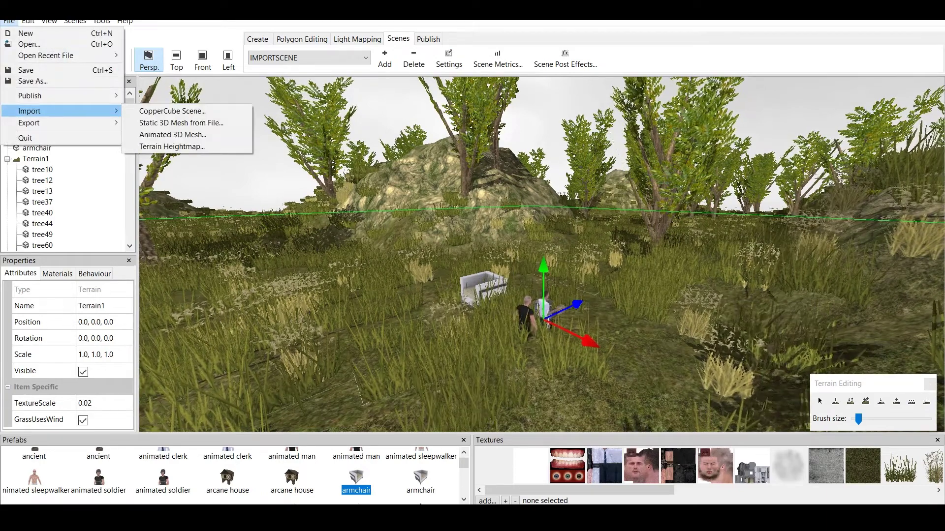
key("Right")
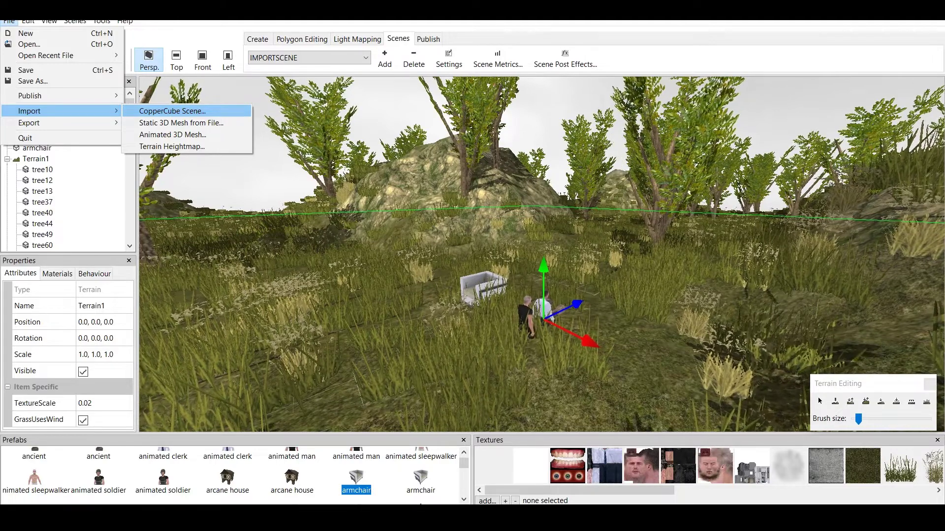
key("Escape")
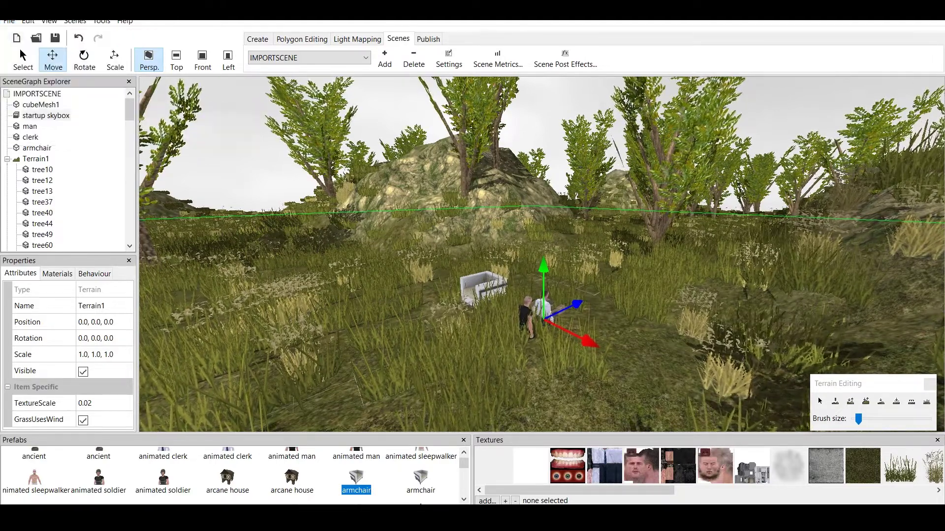
scroll(541, 254, "down", 3)
scroll(542, 254, "up", 4)
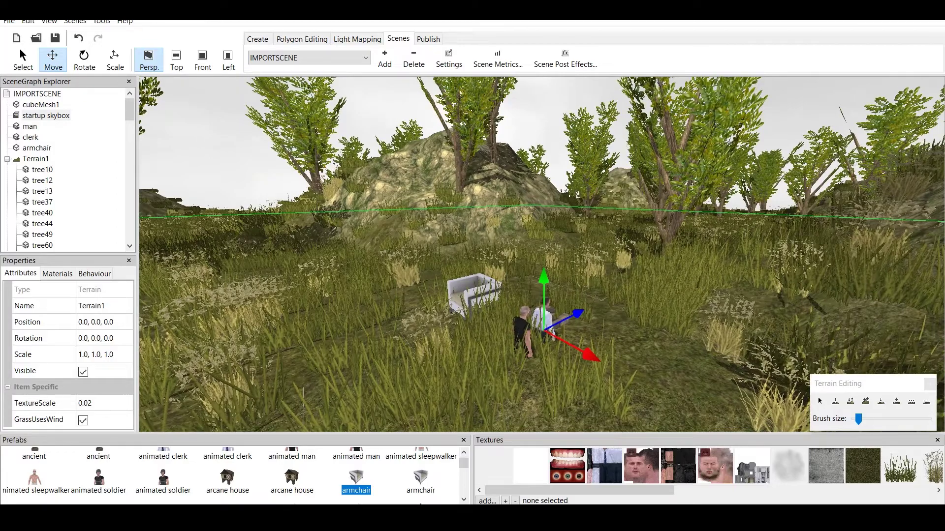
Add a new scene named SCENE2 to the project
left_click(364, 57)
left_click(365, 57)
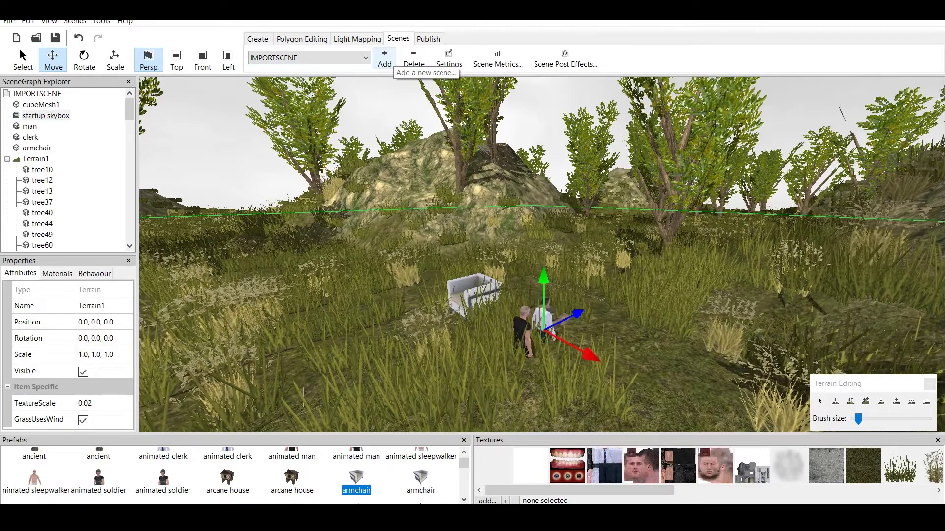
left_click(384, 58)
type("SC")
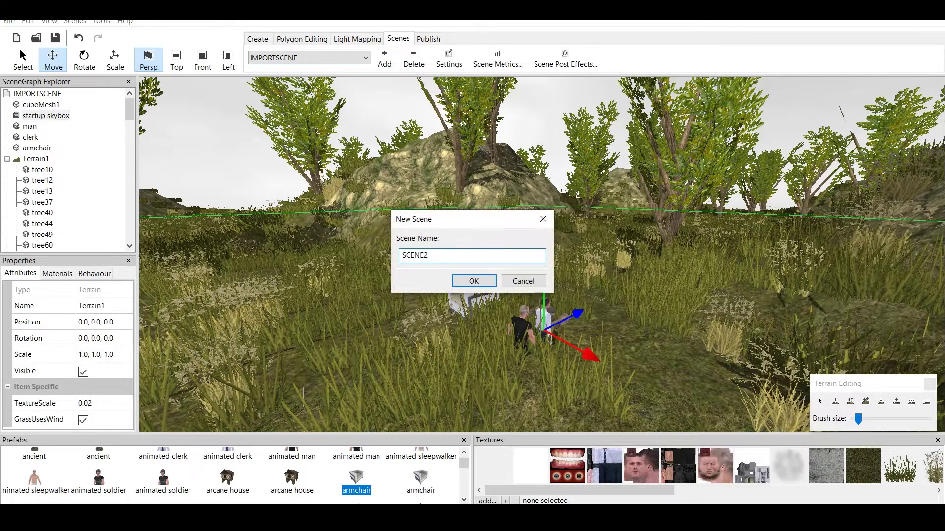
type("ENE2")
key("Return")
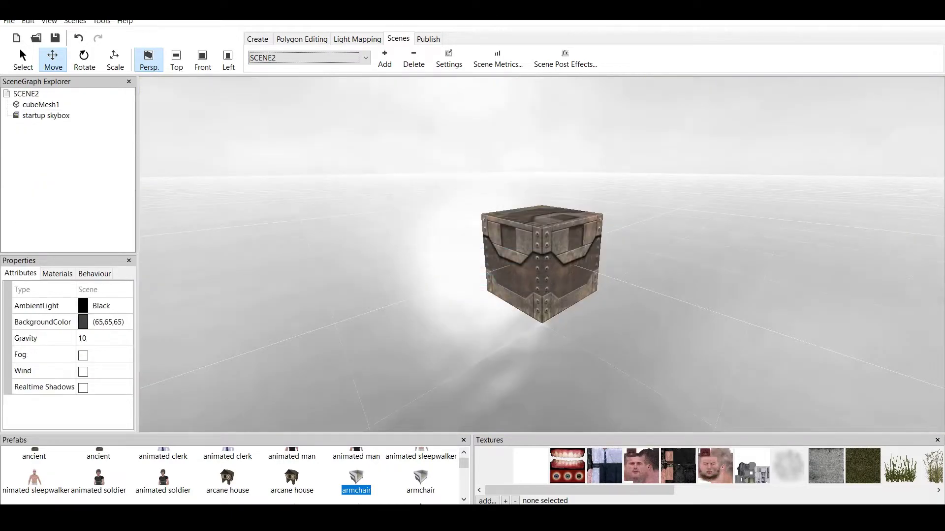
Switch back and forth between IMPORTSCENE and SCENE2 to compare their contents, ending on SCENE2
left_click(309, 57)
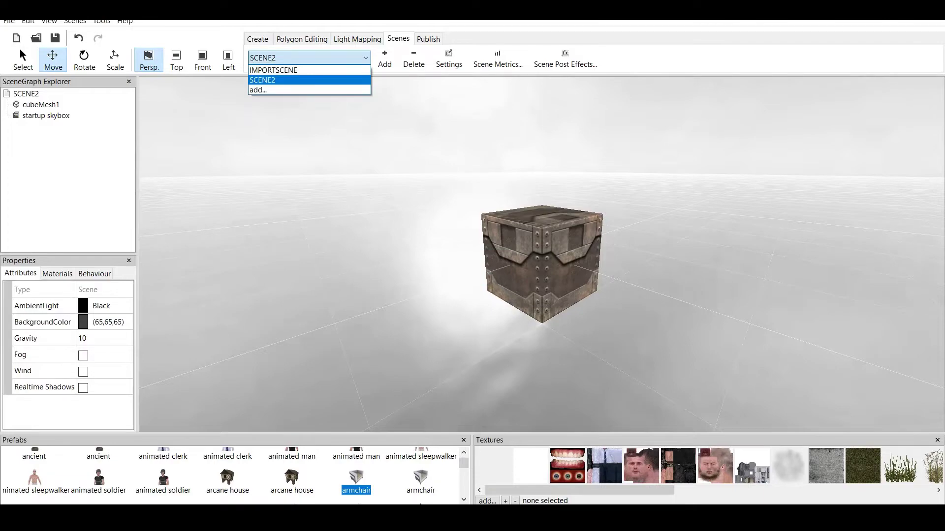
key("Return")
key("alt+Down")
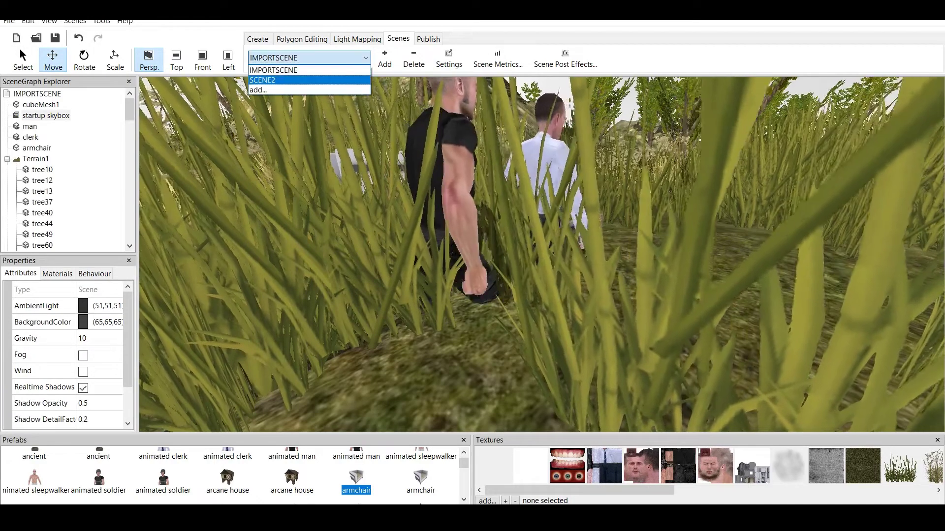
key("Down")
key("Return")
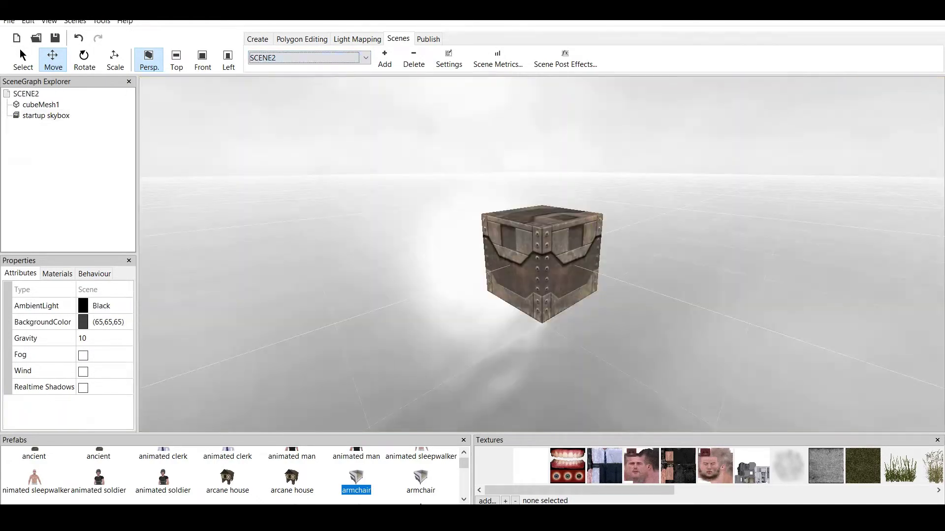
key("alt+Down")
key("Up")
key("Return")
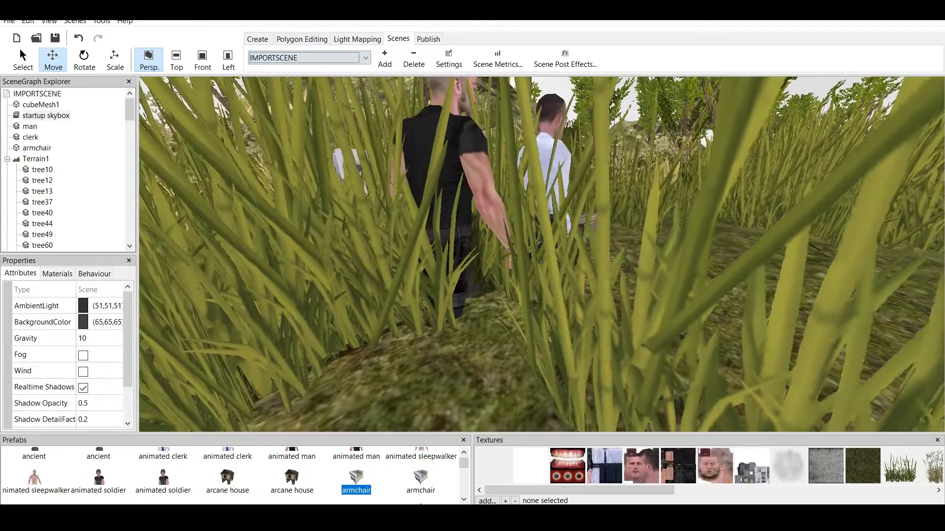
scroll(541, 254, "down", 5)
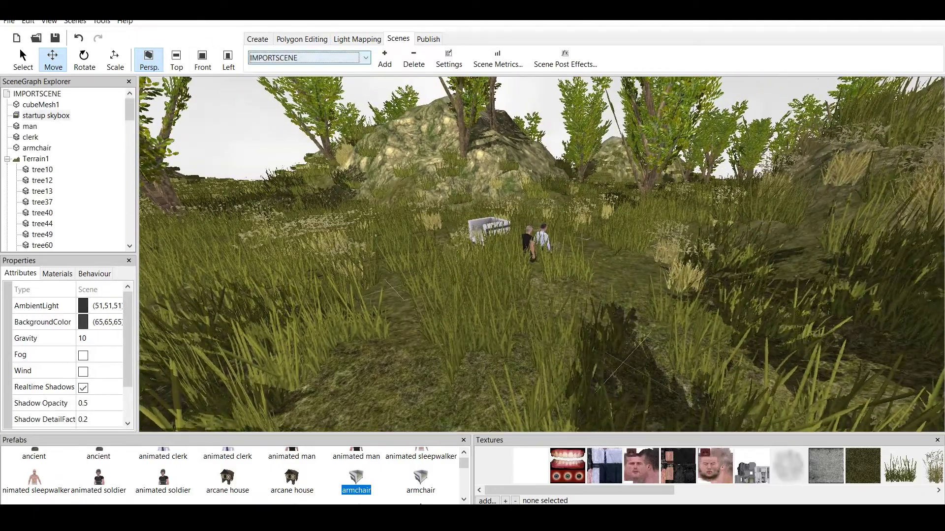
key("alt+Down")
key("Down")
key("Return")
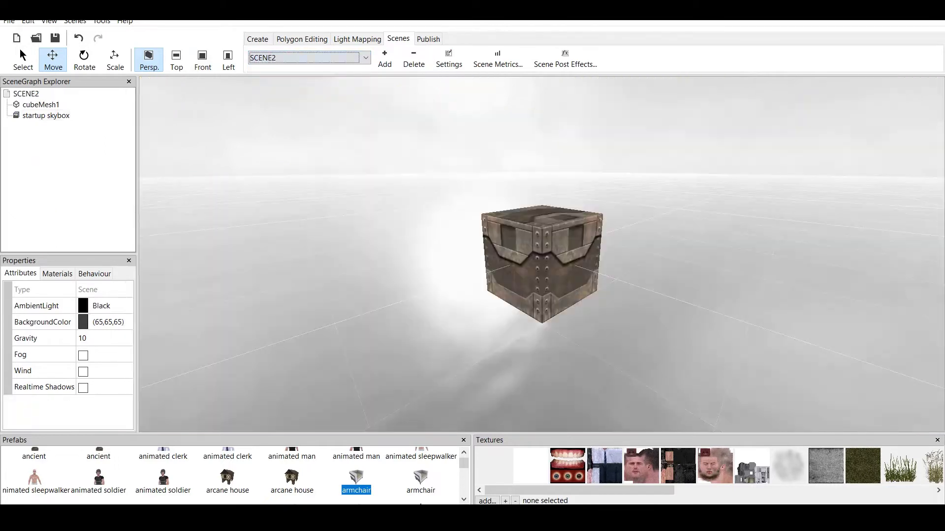
left_click(9, 22)
mouse_move(61, 110)
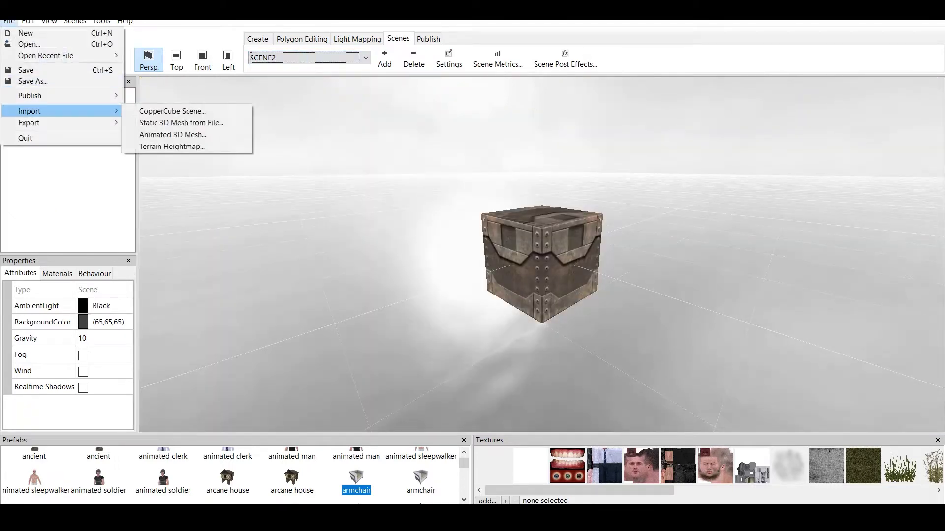
key("Down")
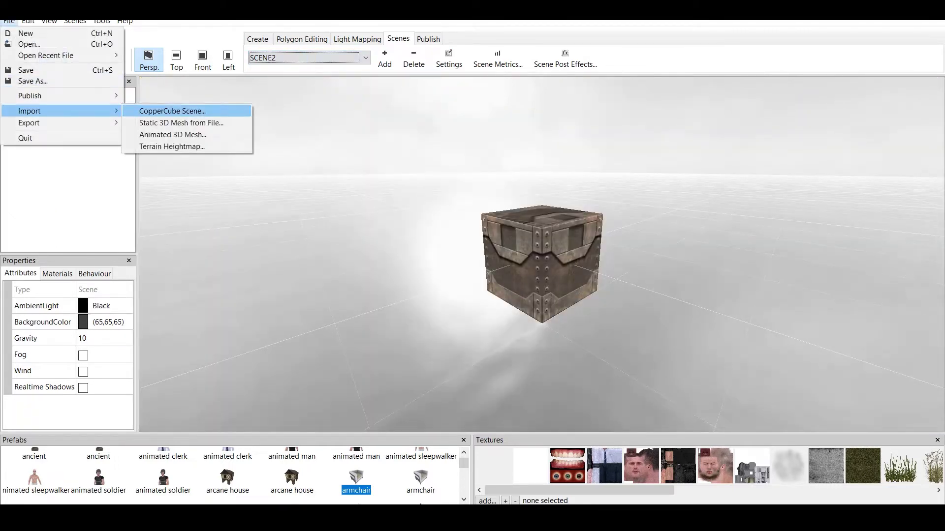
key("Return")
key("Down")
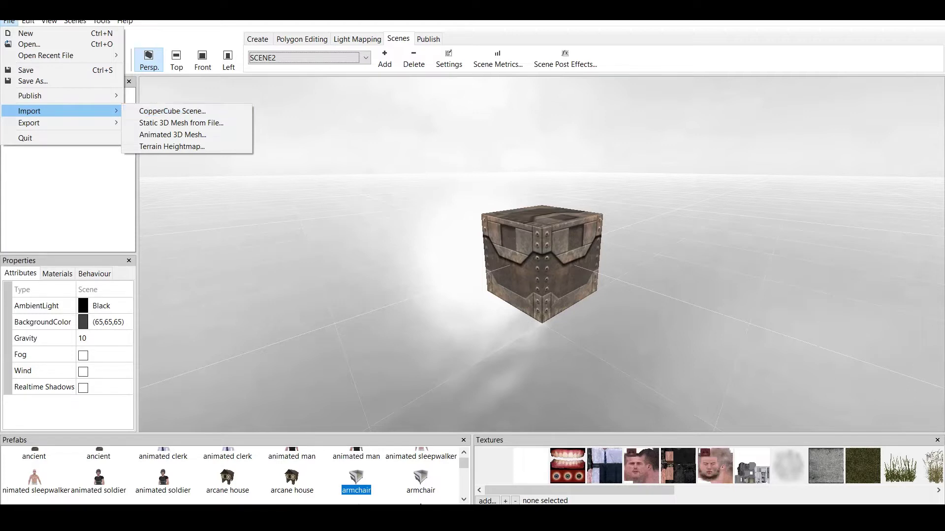
key("Escape")
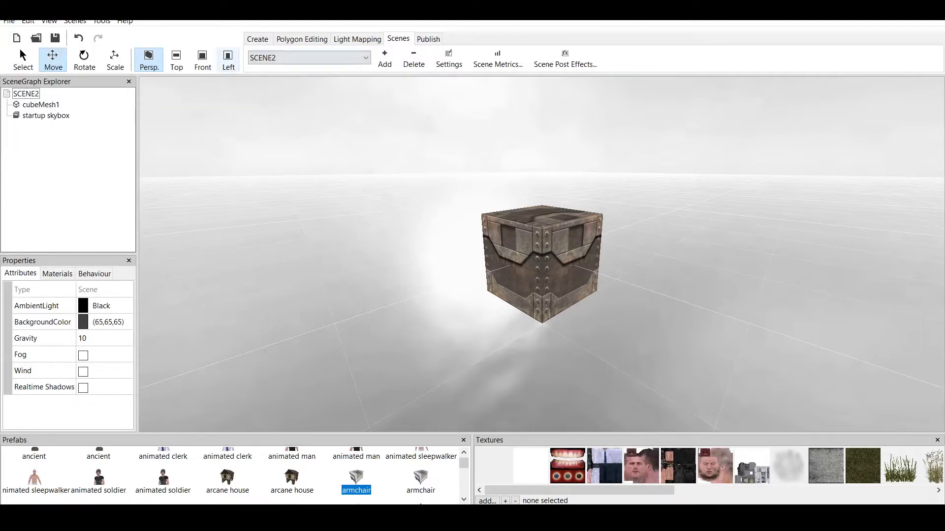
Delete the whole SCENE2 scene from the project
left_click(413, 59)
left_click(500, 258)
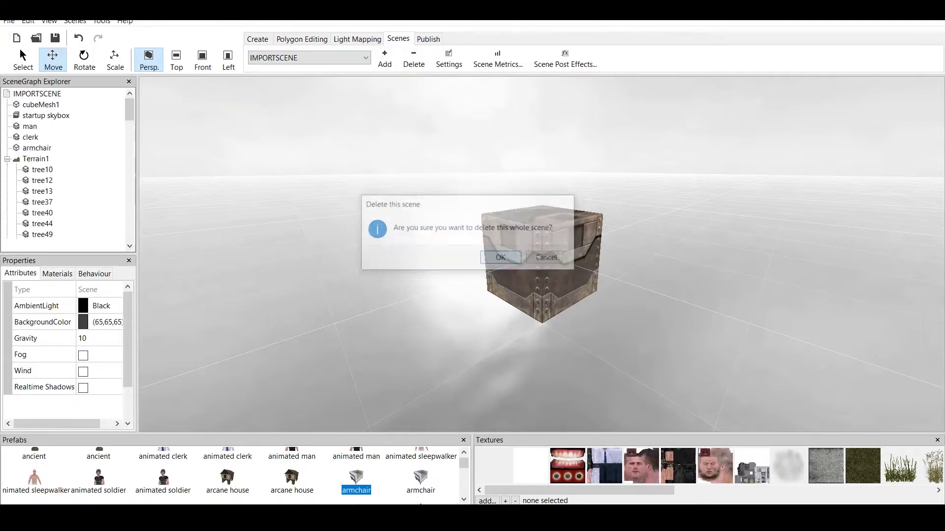
Add a new scene named New 3D Scene1 and delete the whole IMPORTSCENE scene from the project
left_click(384, 59)
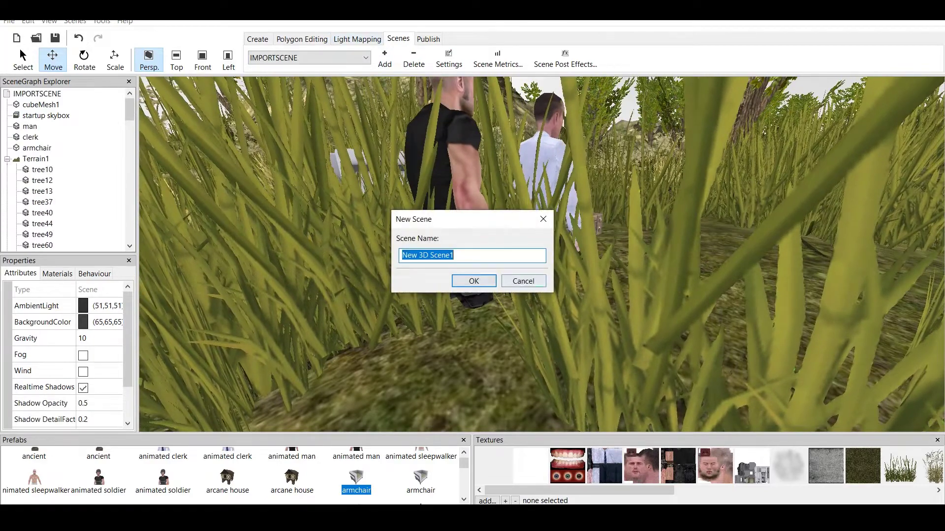
left_click(473, 281)
left_click(309, 57)
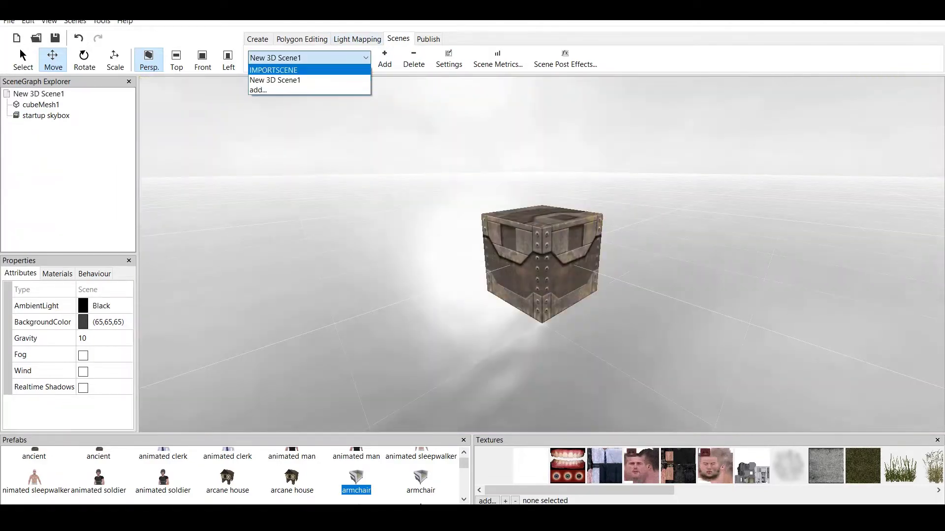
left_click(273, 70)
left_click(413, 59)
left_click(502, 258)
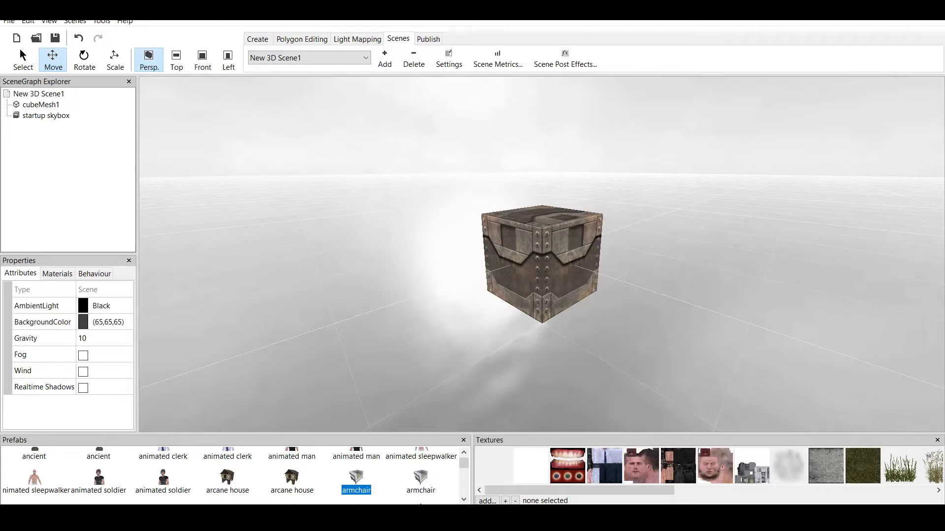
Examine the available import options for CopperCube scenes, static and animated meshes, and terrain heightmaps
key("alt+f")
mouse_move(61, 110)
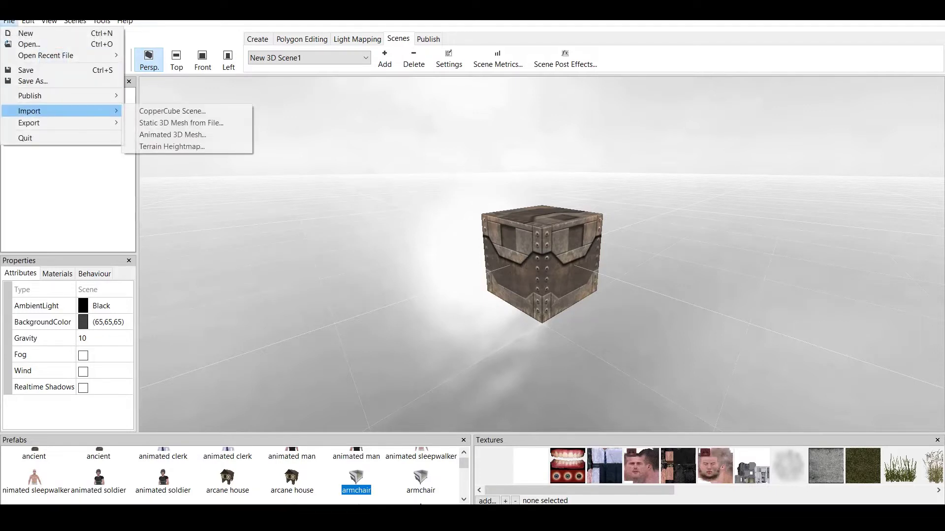
key("Up")
key("Up")
key("Up")
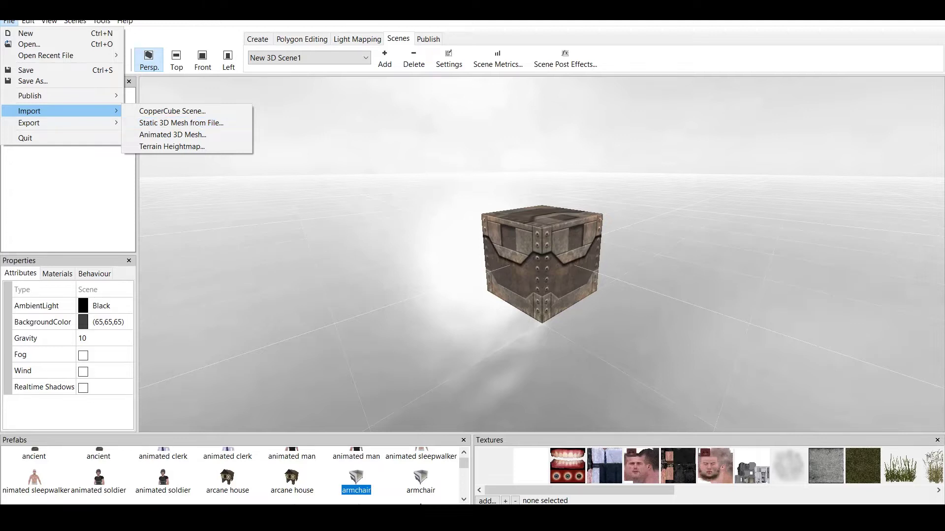
key("Escape")
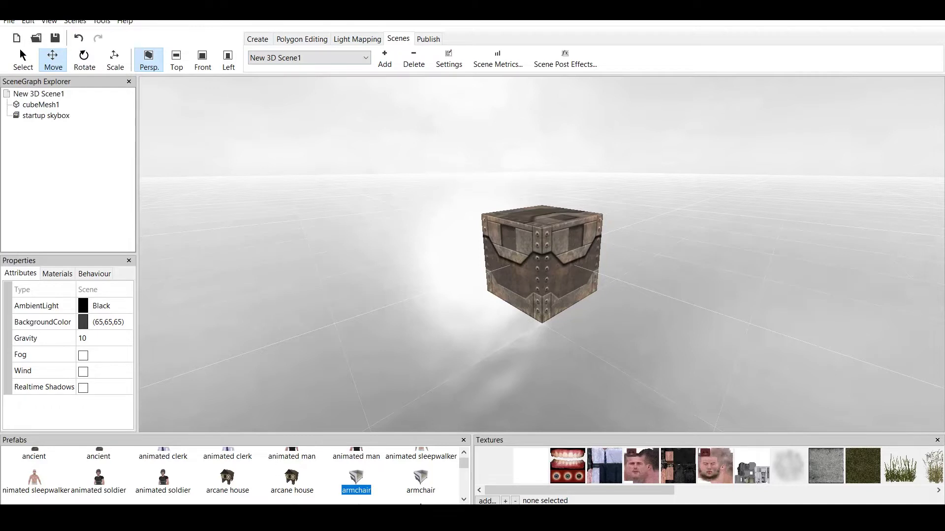
left_click(257, 39)
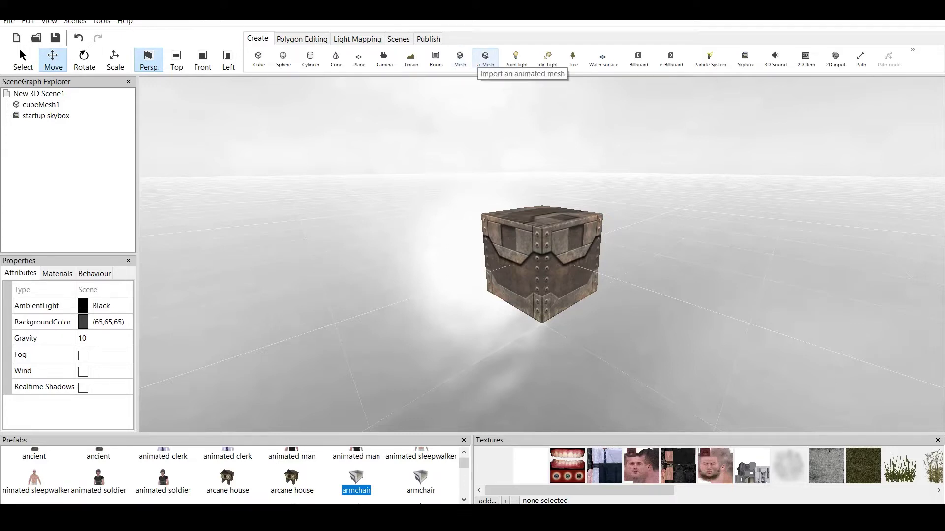
left_click(9, 21)
mouse_move(30, 111)
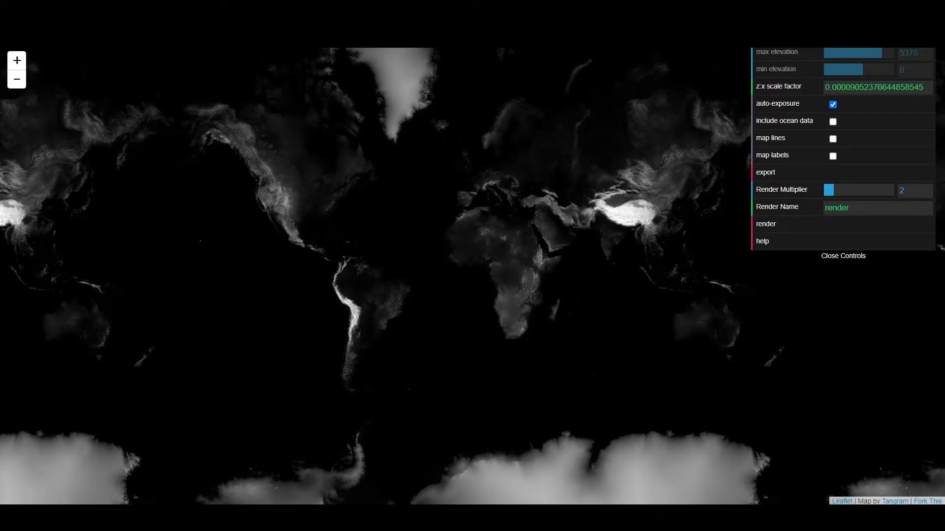
Switch to the online Tangram heightmap browser and examine the grayscale elevation of Asia and the other continents
scroll(340, 201, "up", 1)
left_click_drag(340, 201, 520, 377)
left_click_drag(618, 275, 292, 297)
left_click_drag(686, 418, 487, 368)
scroll(536, 262, "up", 2)
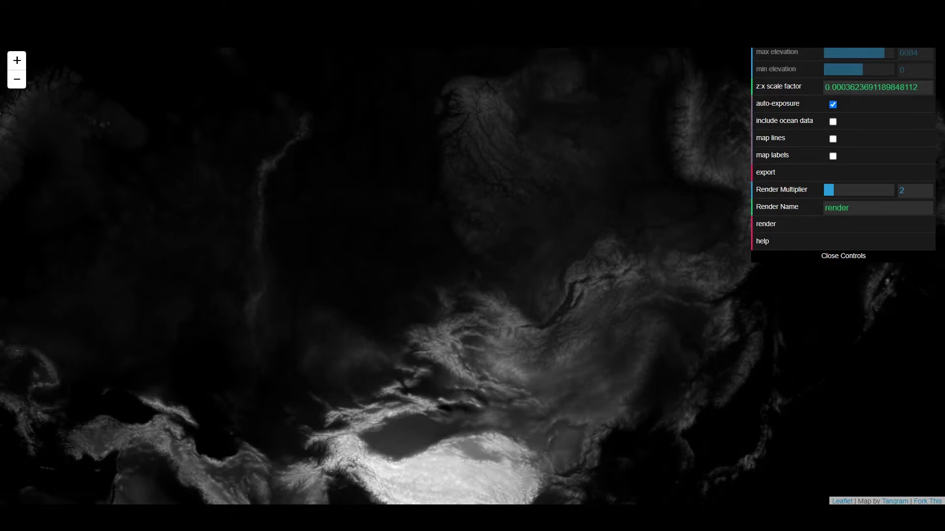
mouse_move(537, 262)
left_mouse_down()
mouse_move(475, 204)
mouse_move(419, 194)
mouse_move(352, 275)
mouse_move(283, 318)
left_mouse_up()
left_click_drag(443, 266, 498, 278)
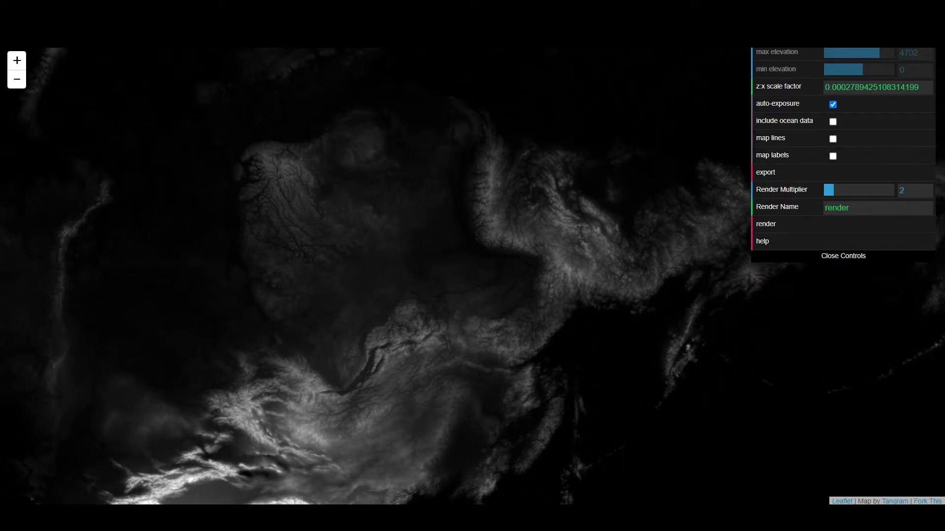
left_click_drag(374, 312, 571, 219)
left_click_drag(399, 263, 442, 249)
scroll(441, 249, "down", 1)
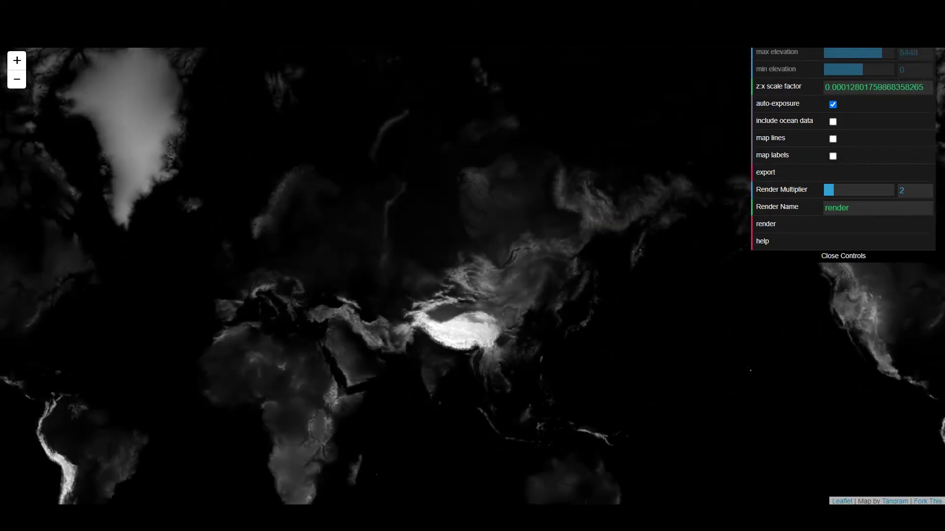
left_click_drag(374, 315, 635, 207)
left_click_drag(394, 246, 162, 352)
scroll(424, 232, "down", 2)
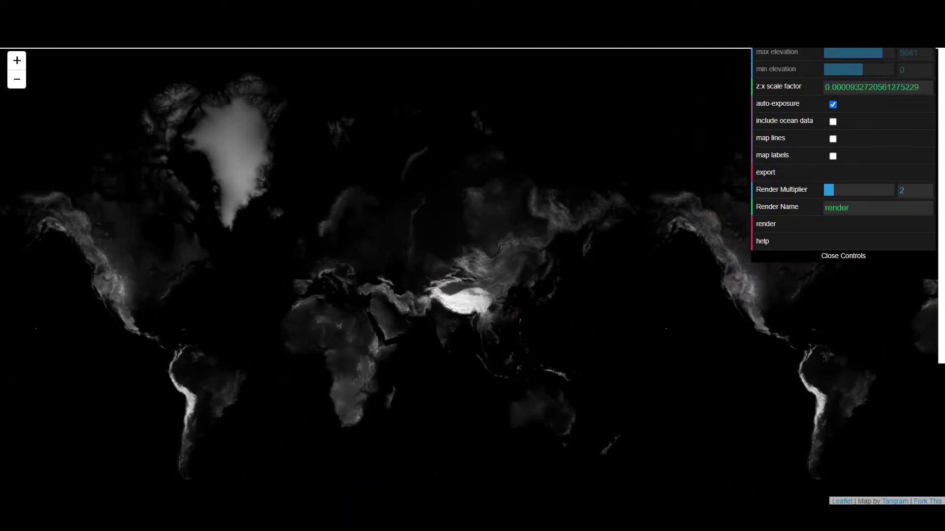
scroll(480, 236, "up", 1)
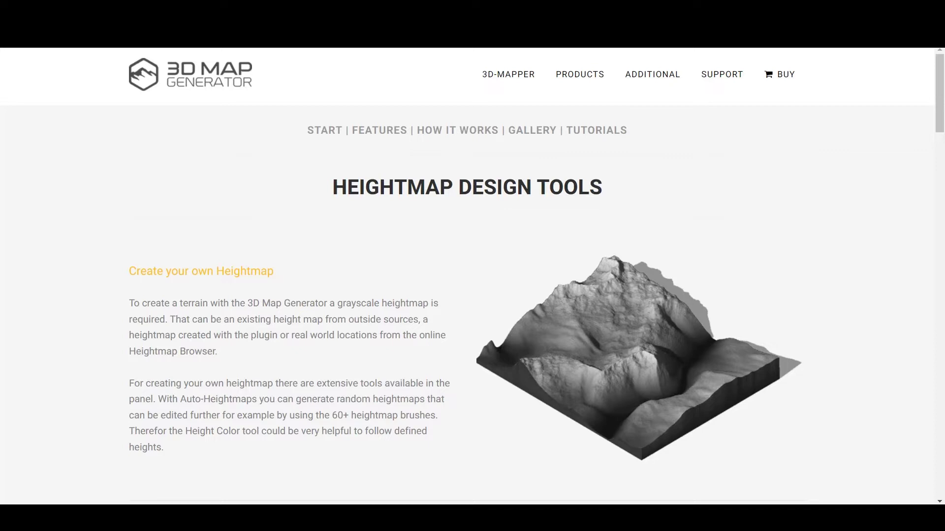
Switch to the 3D Map Generator website and read its Heightmap Design Tools page, including brushes, Auto-Heightmaps and the Grayscale Color Tool
scroll(472, 275, "down", 8)
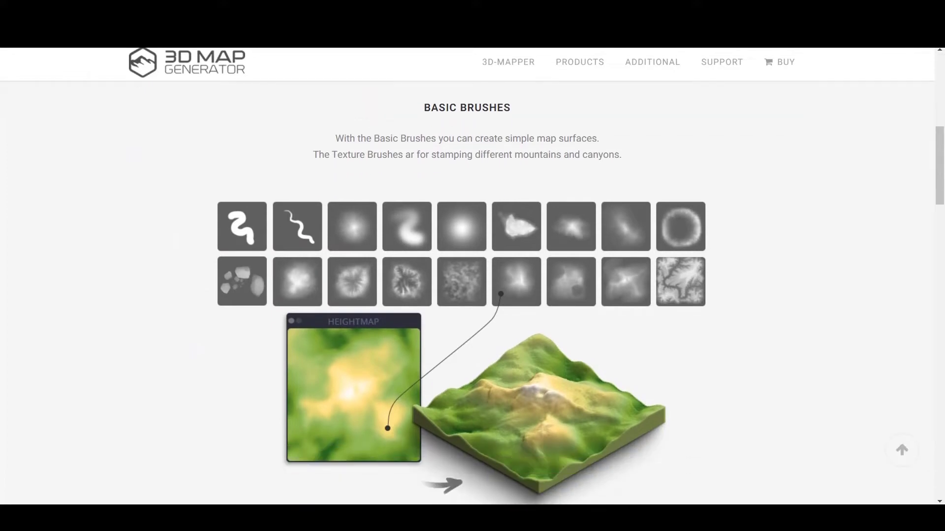
scroll(472, 290, "down", 4)
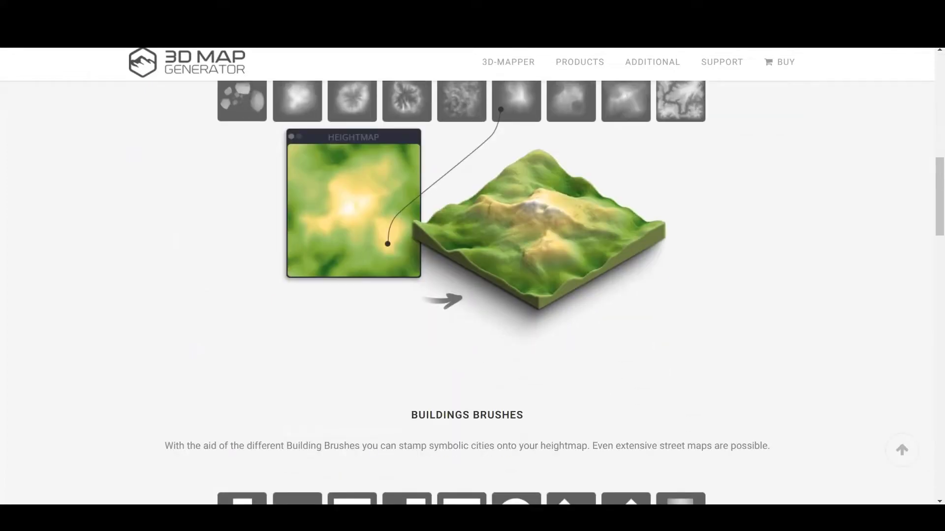
scroll(472, 290, "up", 3)
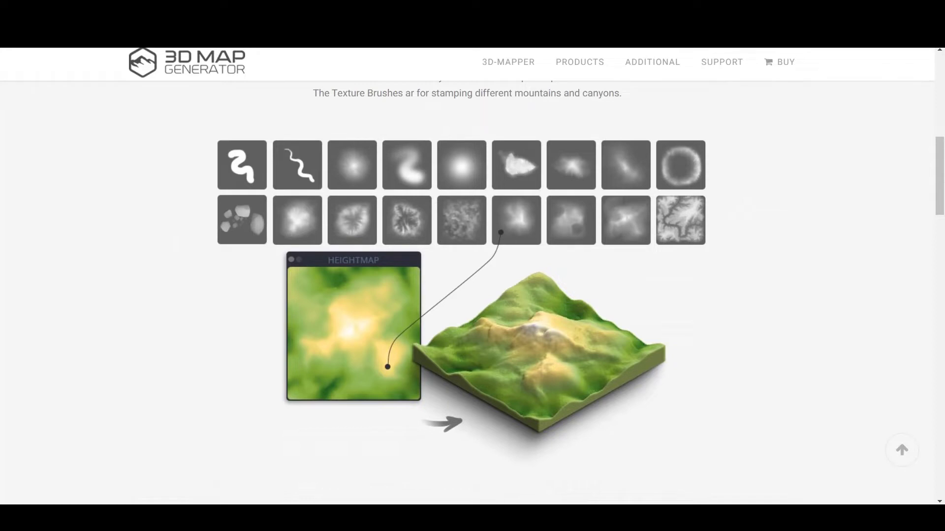
scroll(463, 183, "down", 12)
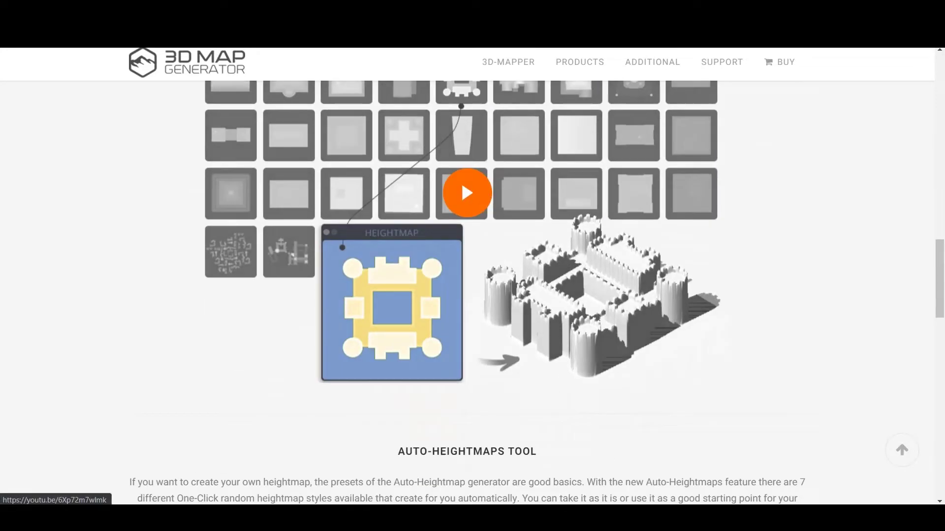
scroll(462, 183, "down", 1)
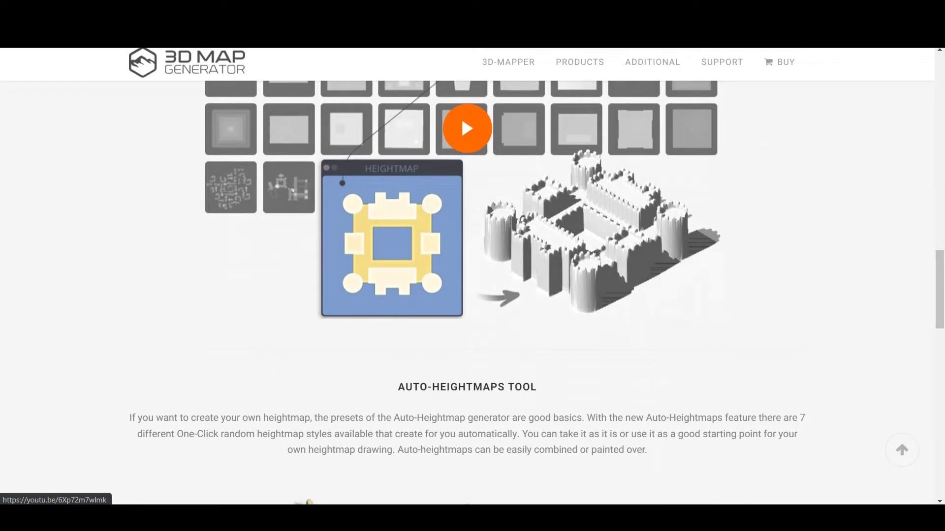
scroll(461, 116, "down", 6)
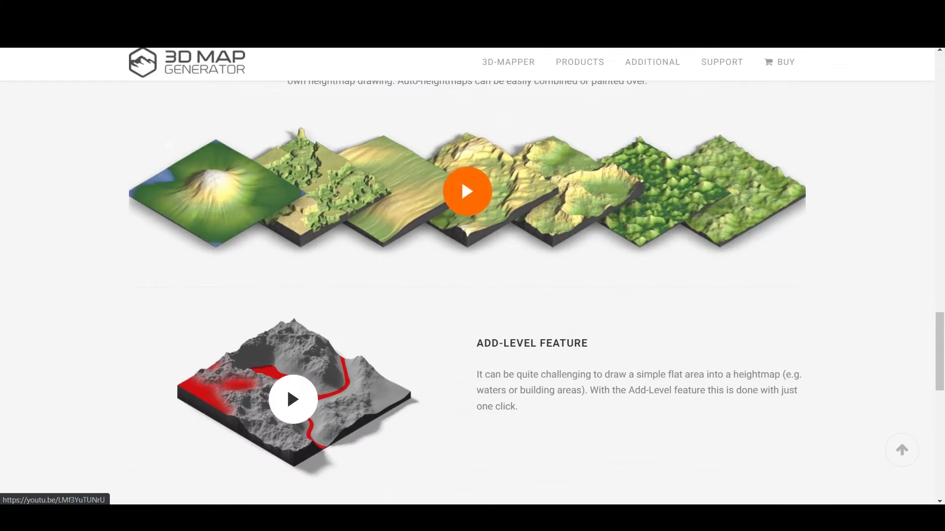
scroll(467, 192, "down", 8)
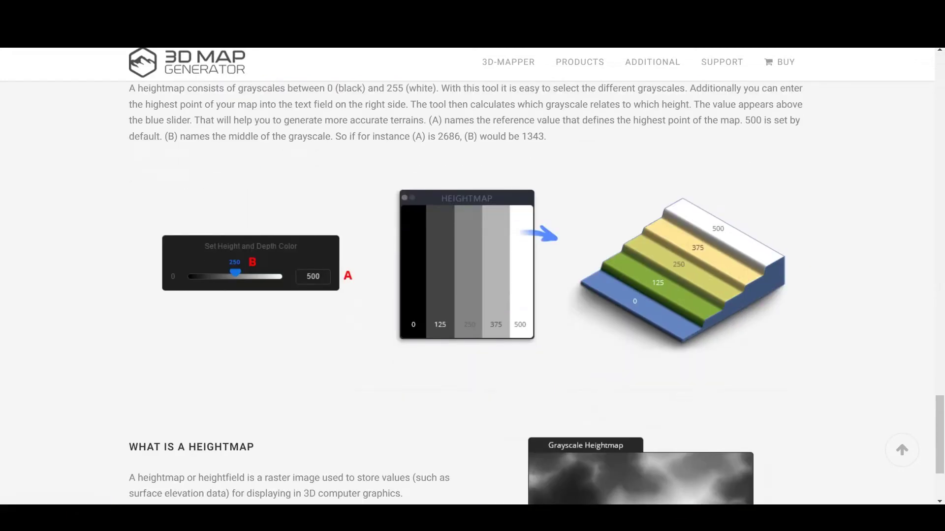
scroll(467, 292, "down", 3)
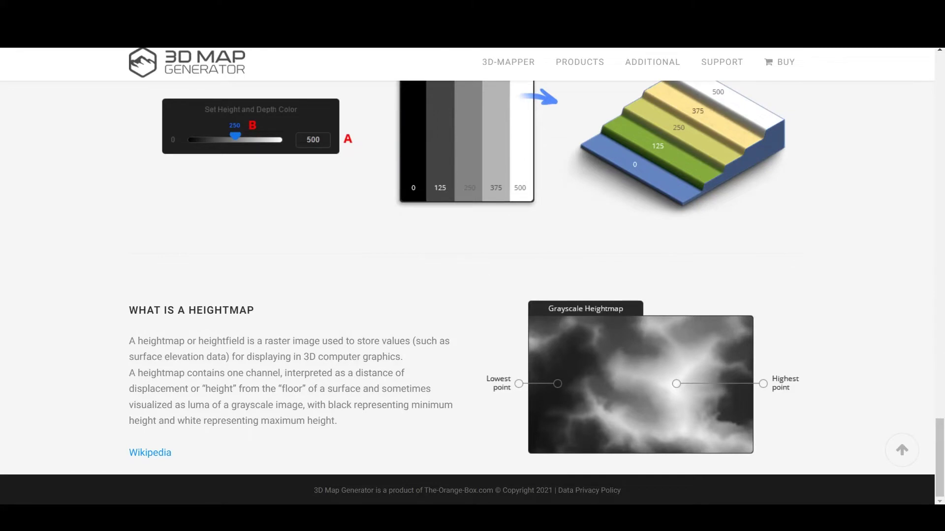
scroll(472, 292, "up", 20)
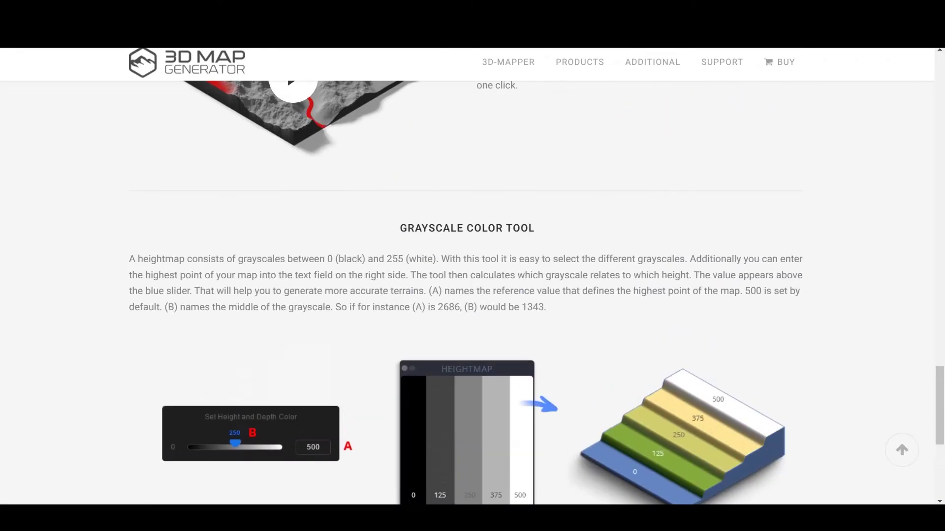
scroll(472, 292, "up", 15)
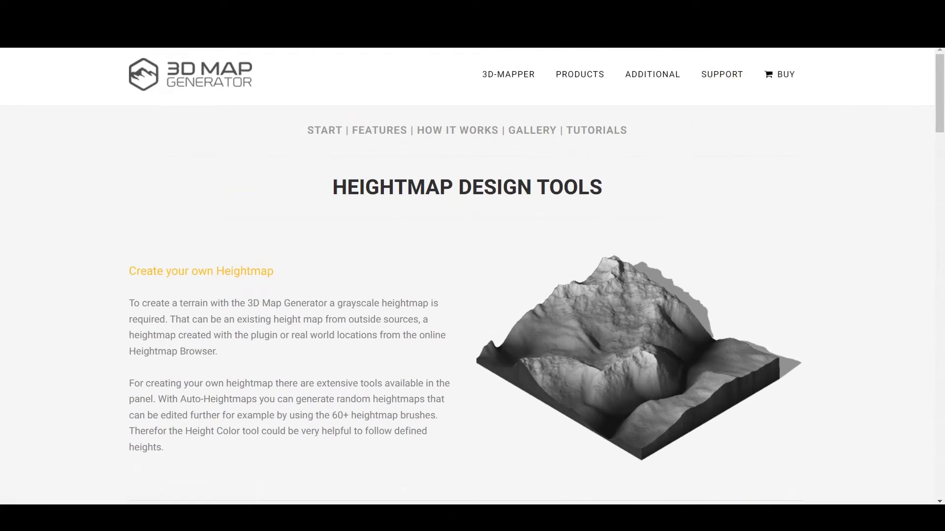
mouse_move(653, 75)
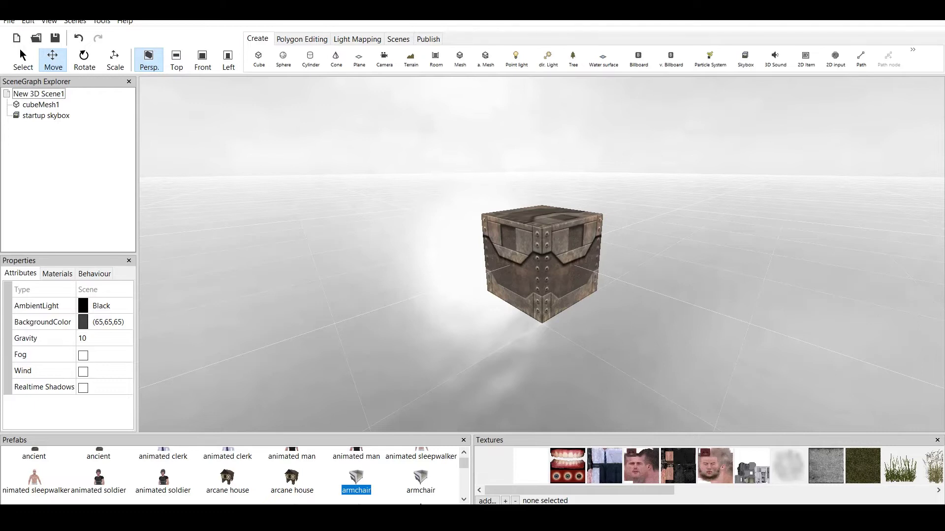
Insert the arcane house prefab, raise it above the cube and shift it along the Z axis away from the cube
double_click(292, 481)
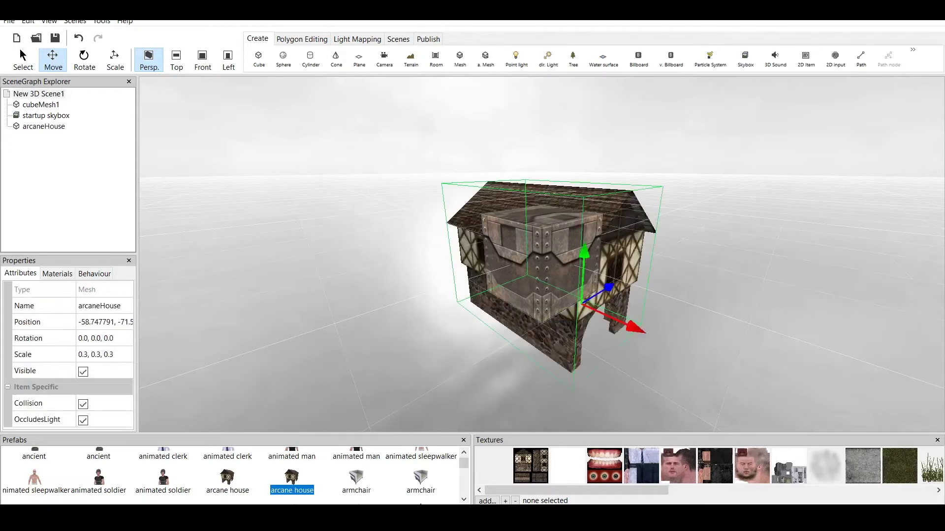
left_click_drag(584, 254, 592, 127)
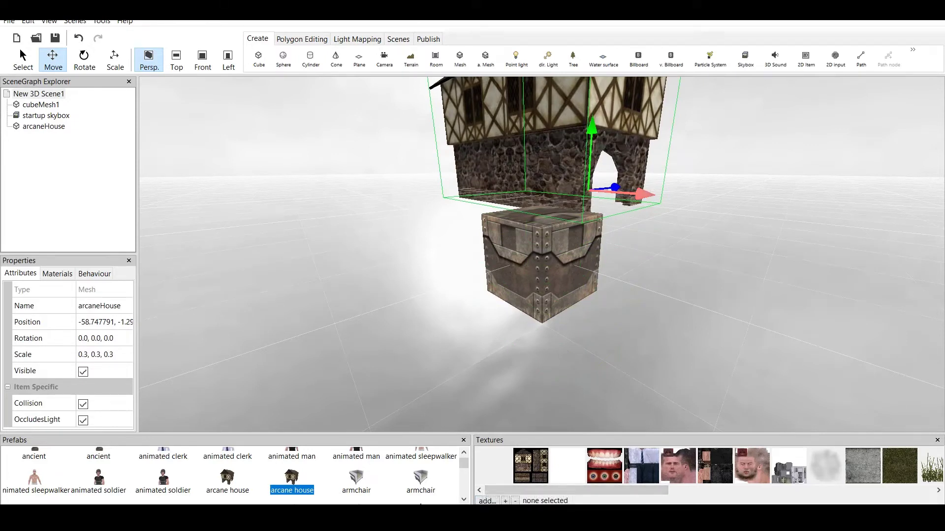
left_click_drag(614, 187, 395, 211)
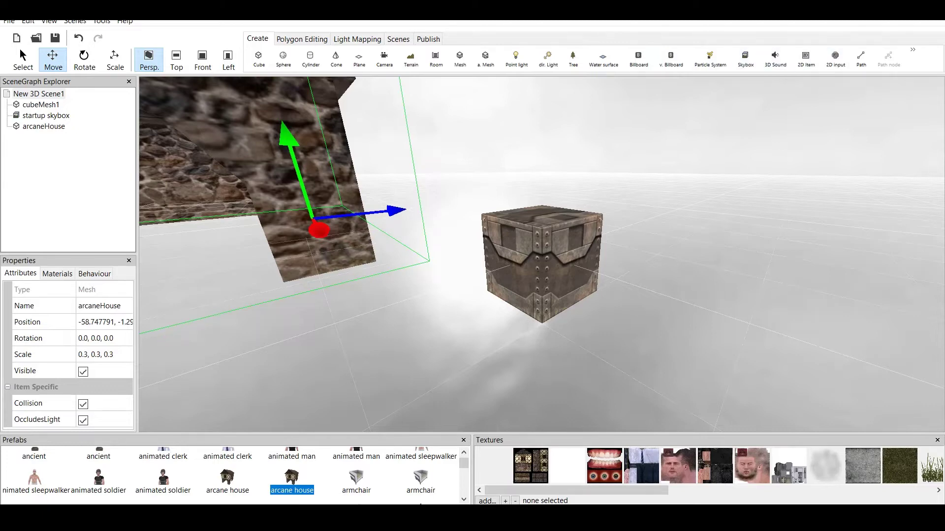
scroll(542, 254, "down", 3)
scroll(542, 254, "down", 4)
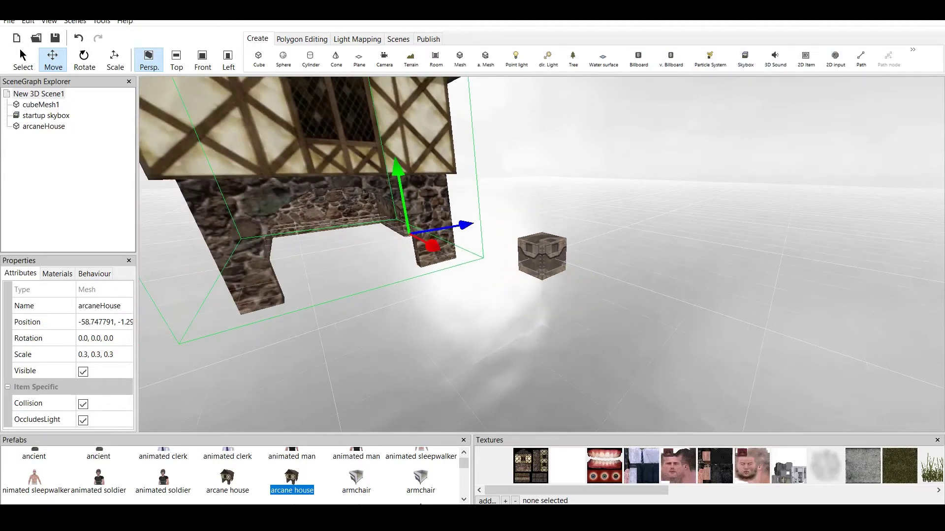
key("Down")
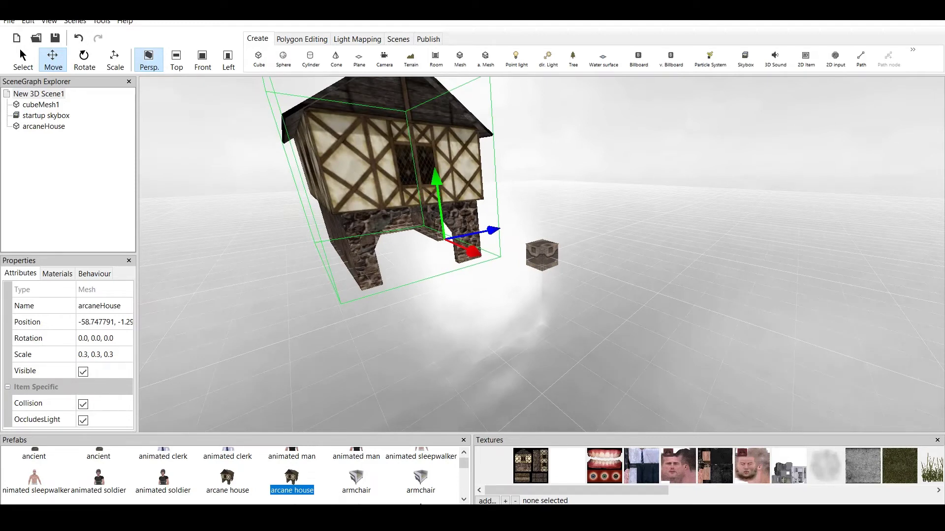
Review the import options once more with the arcane house in the scene
left_click(9, 21)
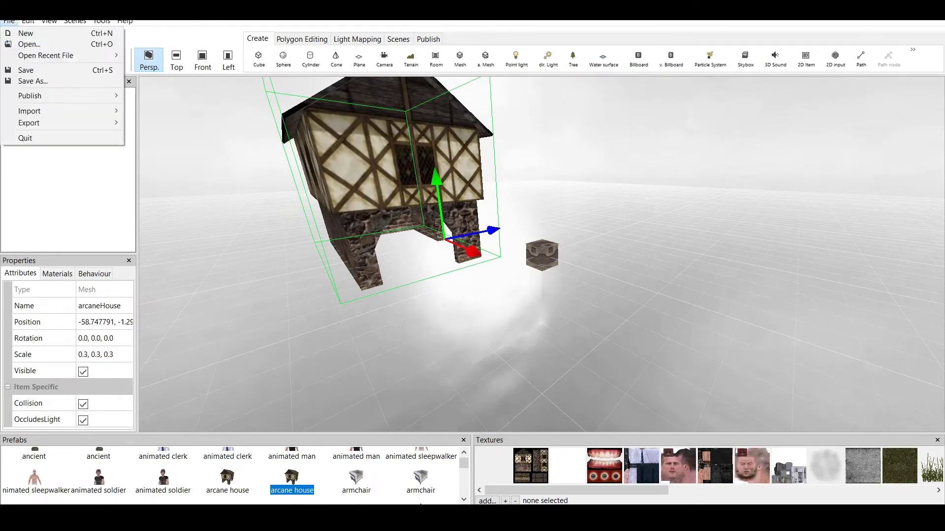
mouse_move(30, 110)
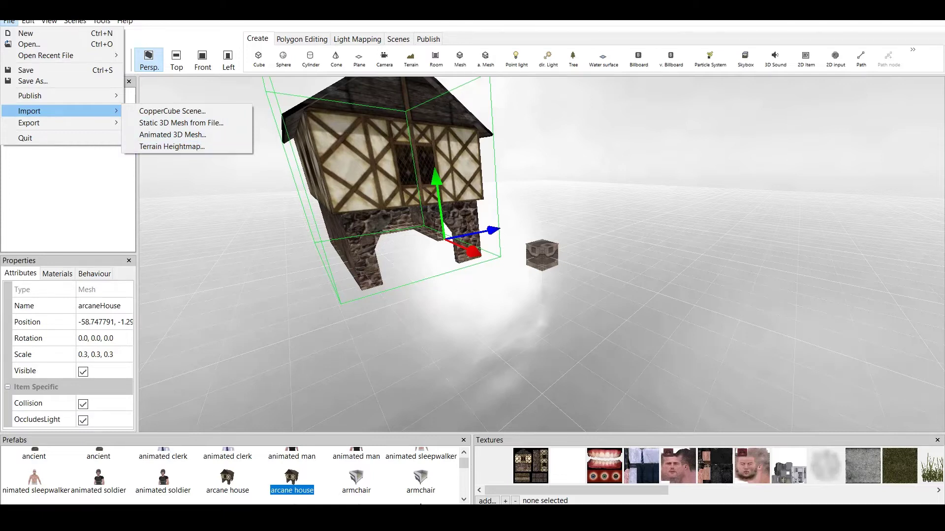
left_click(206, 207)
Delete the arcaneHouse mesh from New 3D Scene1
left_click(44, 126)
right_click(48, 125)
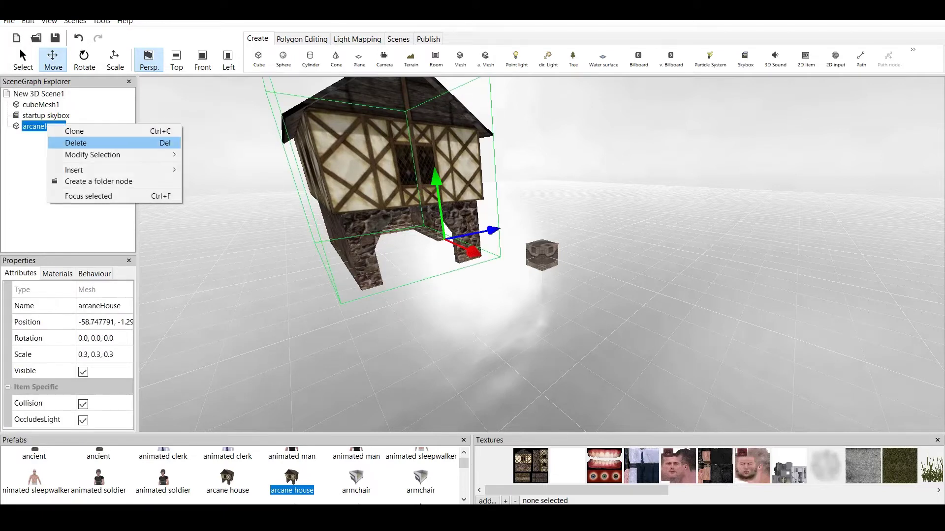
left_click(76, 142)
scroll(542, 259, "up", 3)
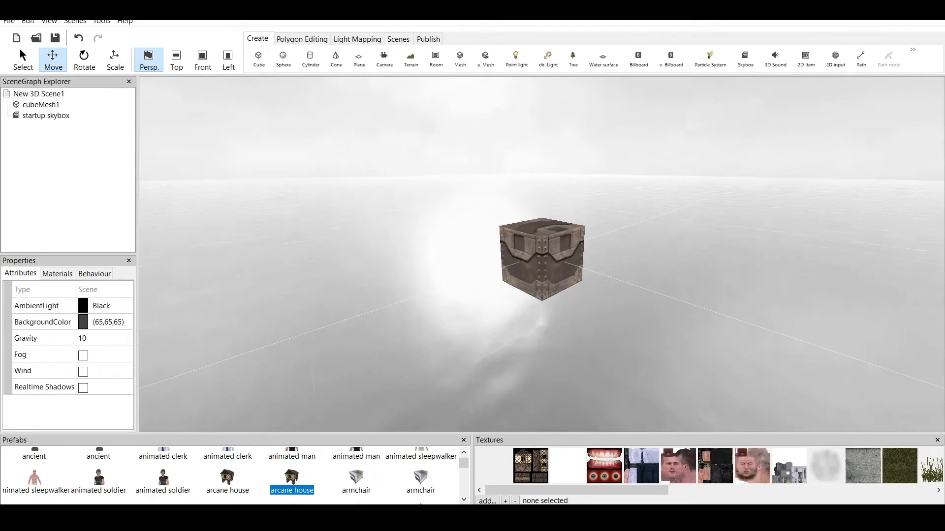
scroll(541, 258, "up", 1)
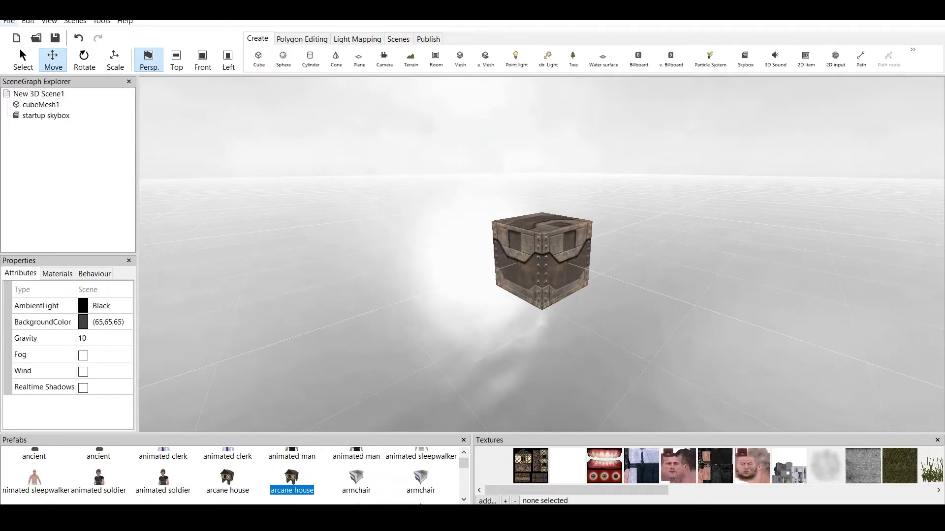
Review the available export formats, from Irrlicht Mesh, COLLADA, .stl and Maya .obj to CopperCube Prefab and Irrlicht Scene (.irr)
left_click(8, 21)
mouse_move(62, 96)
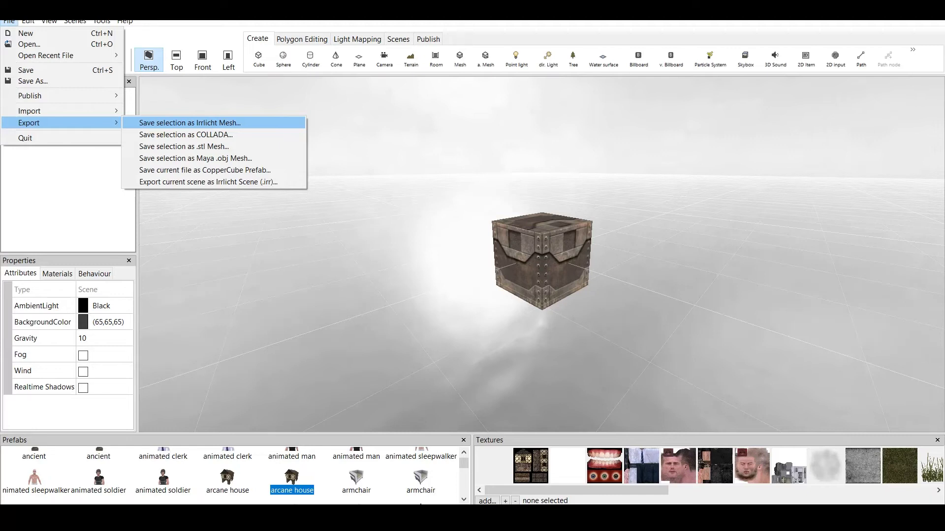
key("Down")
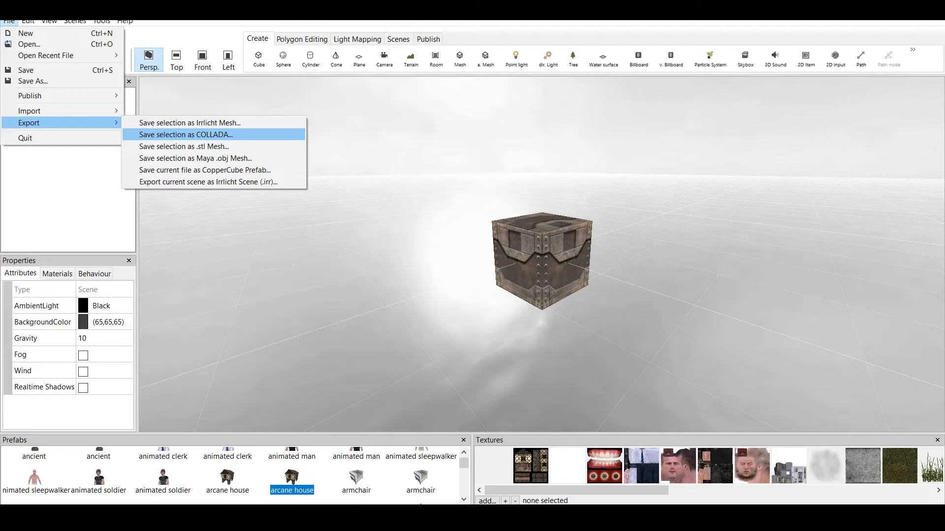
key("Down")
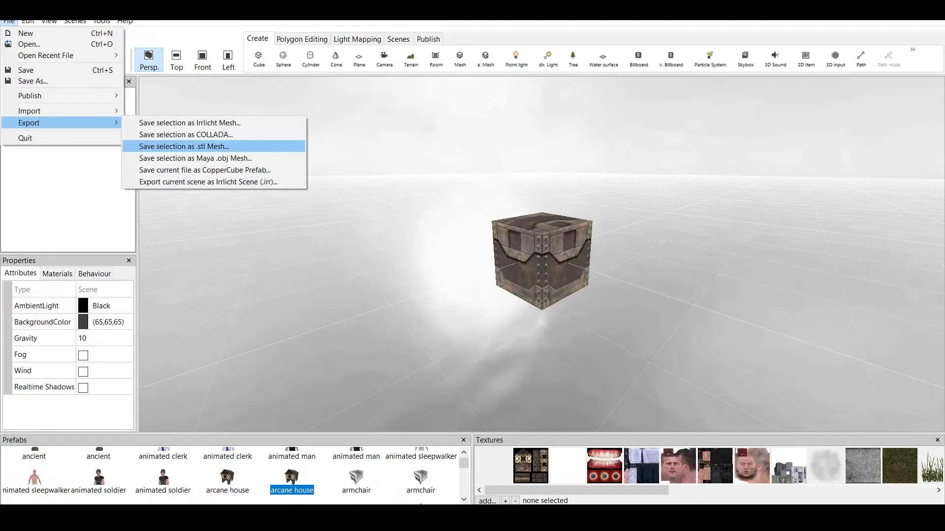
key("Down")
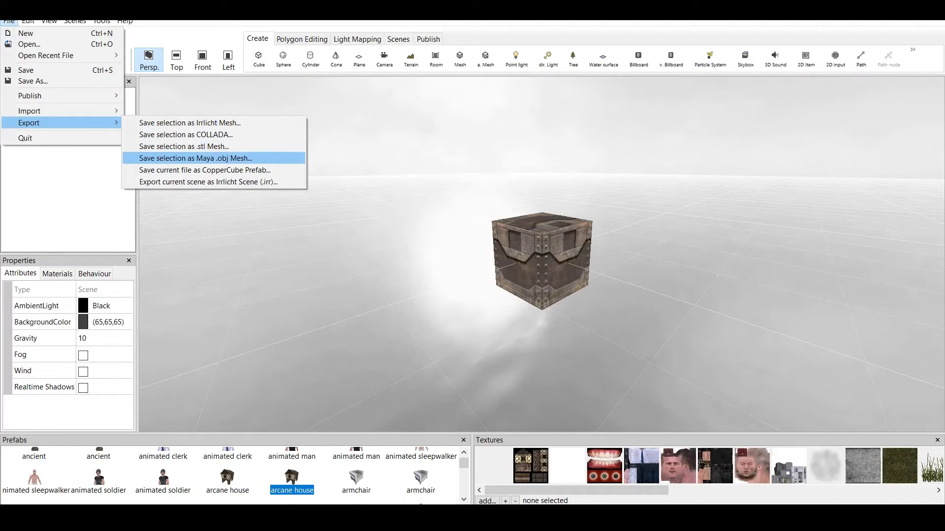
key("Down")
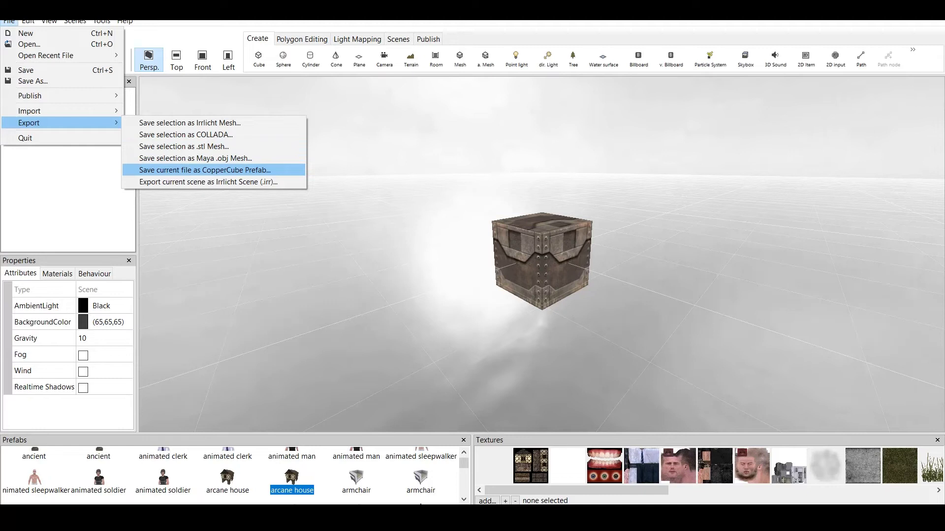
key("Down")
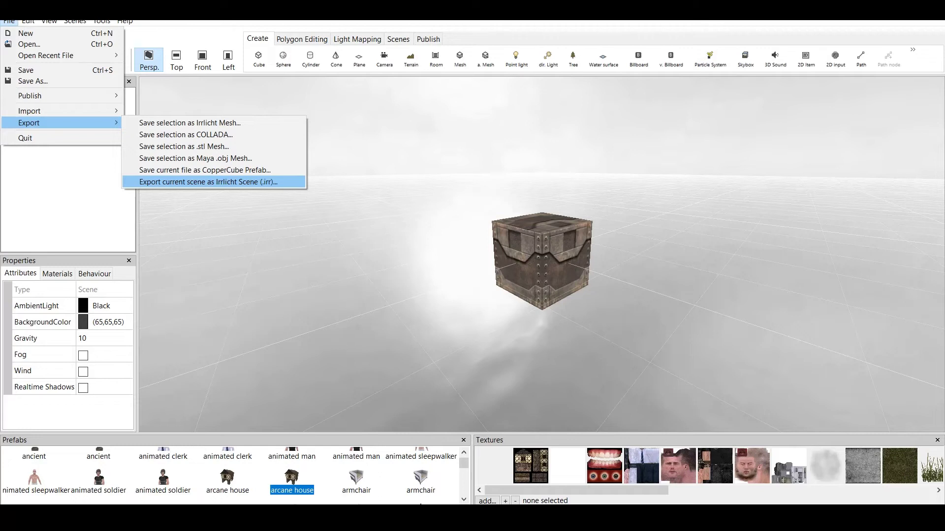
key("Down")
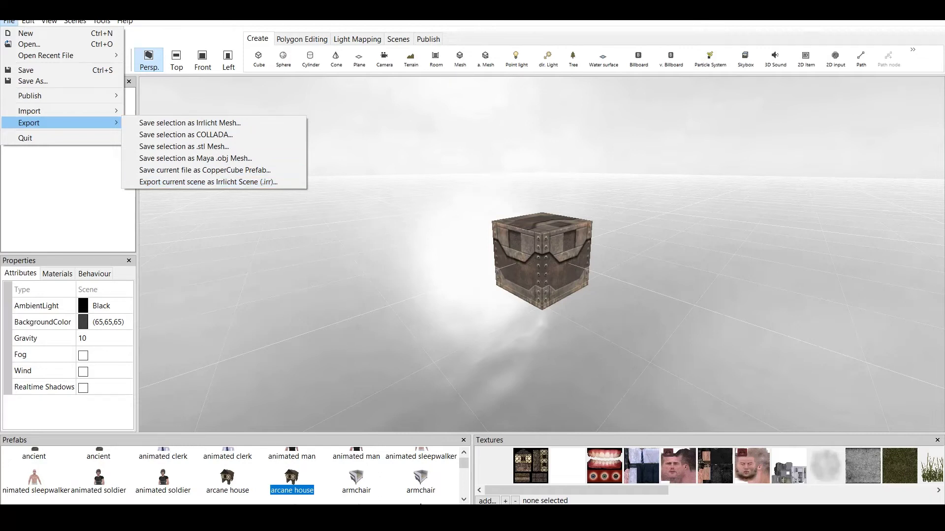
key("Down")
key("Up")
key("Down")
key("Down")
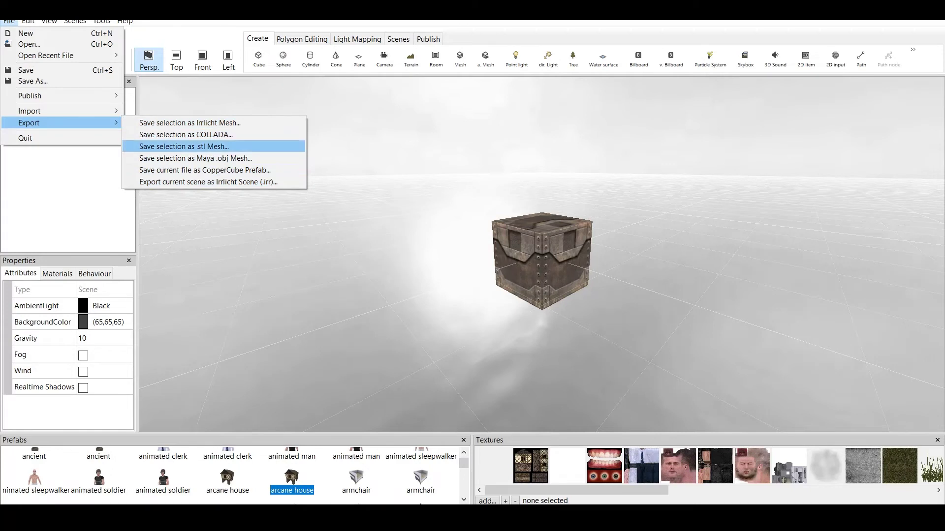
key("Up")
key("Up")
key("Down")
key("Down")
key("Down")
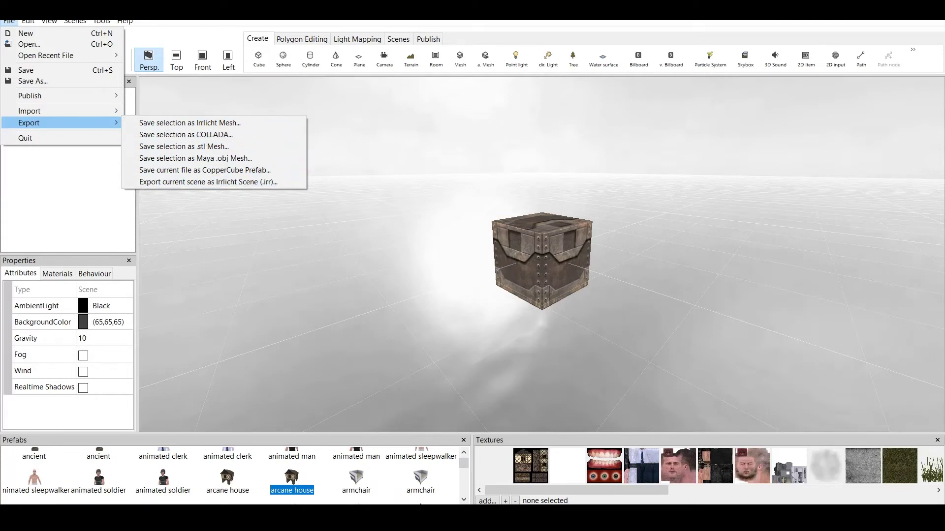
key("Escape")
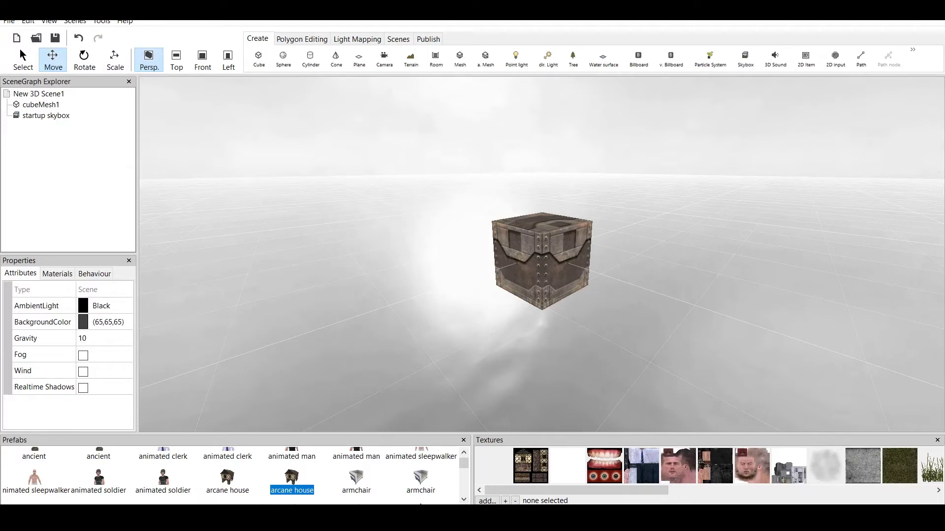
Select the cube and shift it slightly along the Z axis, by about 0.18 units
left_click(541, 260)
scroll(542, 261, "up", 3)
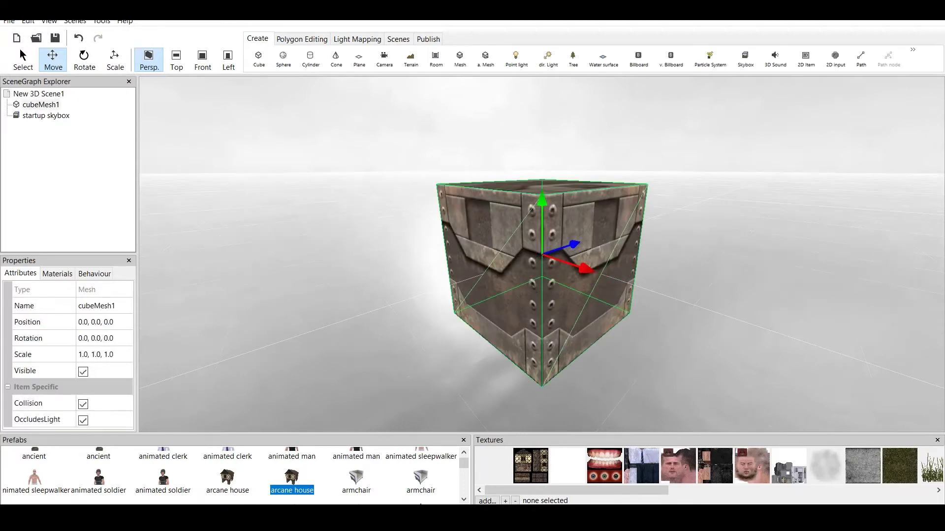
scroll(541, 261, "down", 3)
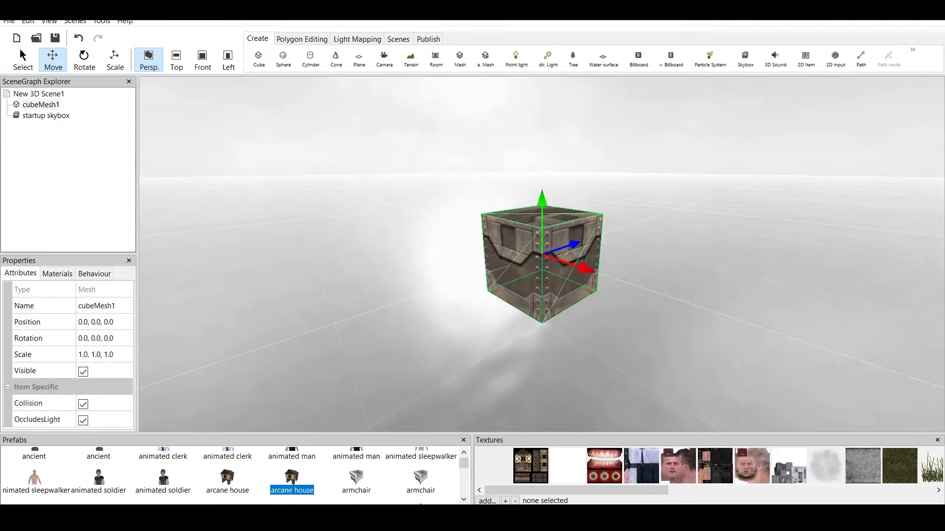
left_click_drag(571, 245, 545, 254)
key("Up")
key("Up")
key("Up")
key("Up")
Insert the animated man prefab into the scene and place it beside the cube
scroll(229, 475, "up", 1)
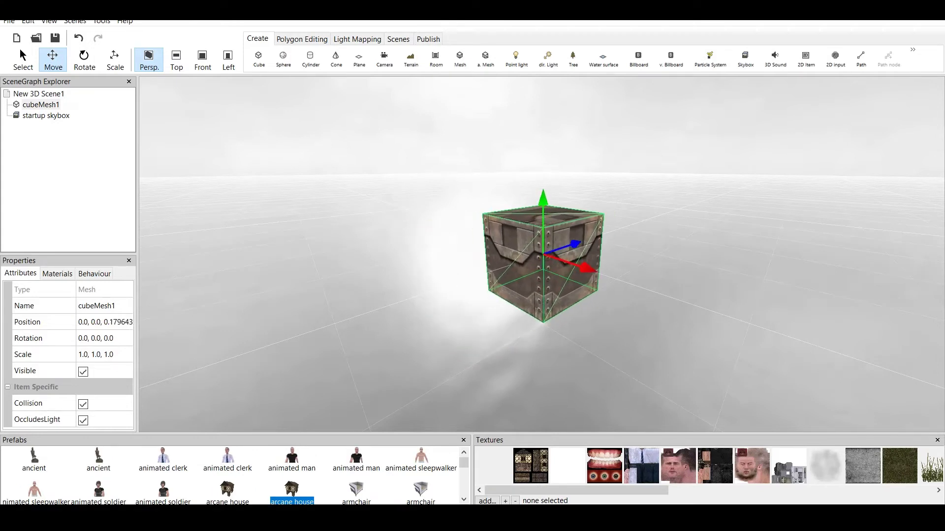
double_click(291, 460)
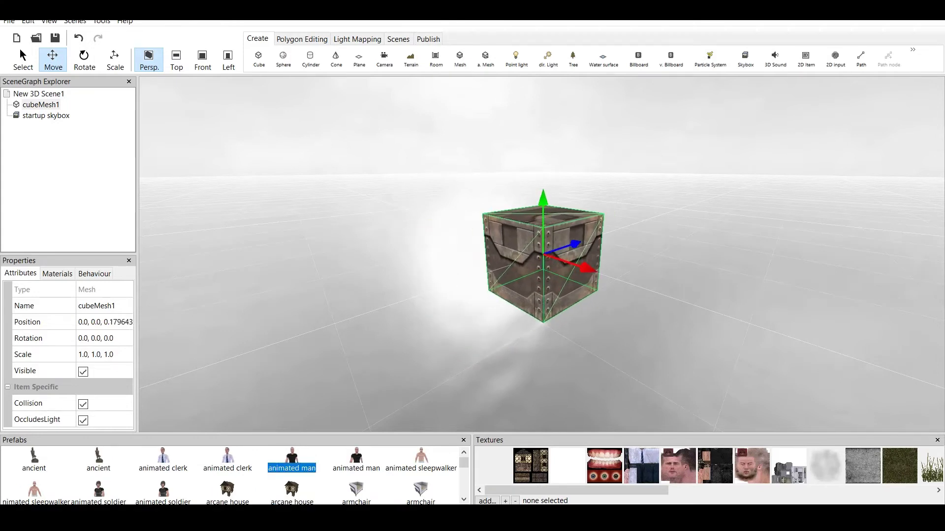
left_click_drag(575, 322, 510, 364)
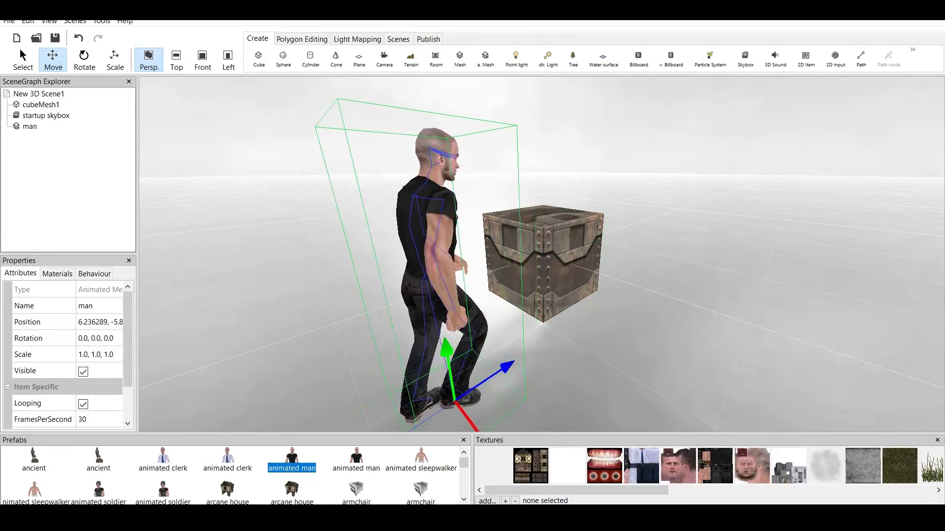
Replace all of the man's textures with the concretewall.jpg texture
left_click(57, 274)
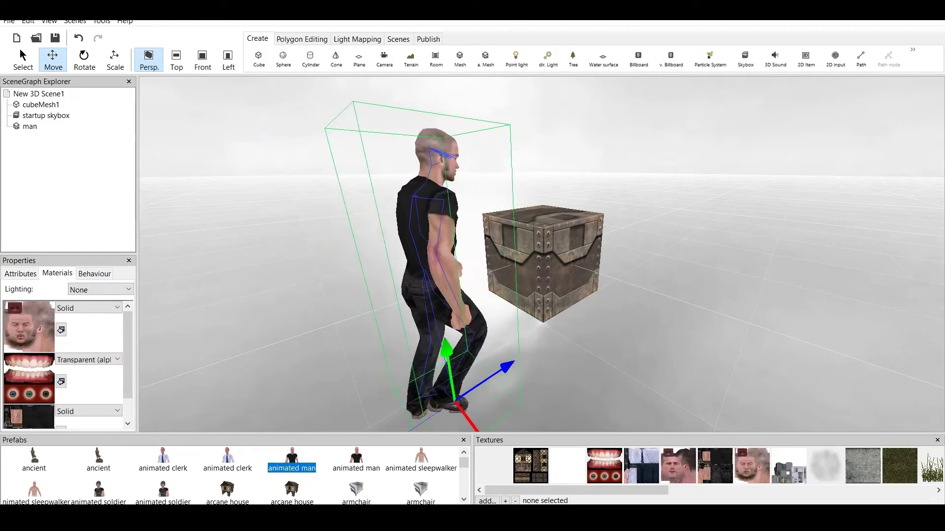
left_click_drag(863, 466, 428, 236)
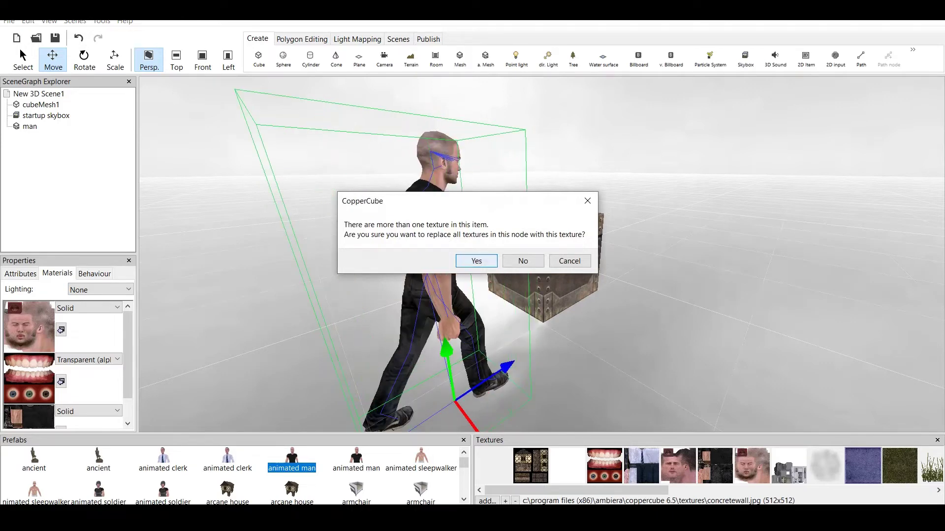
key("Return")
Inspect the concrete texture on the man from several angles and distances
scroll(541, 254, "up", 3)
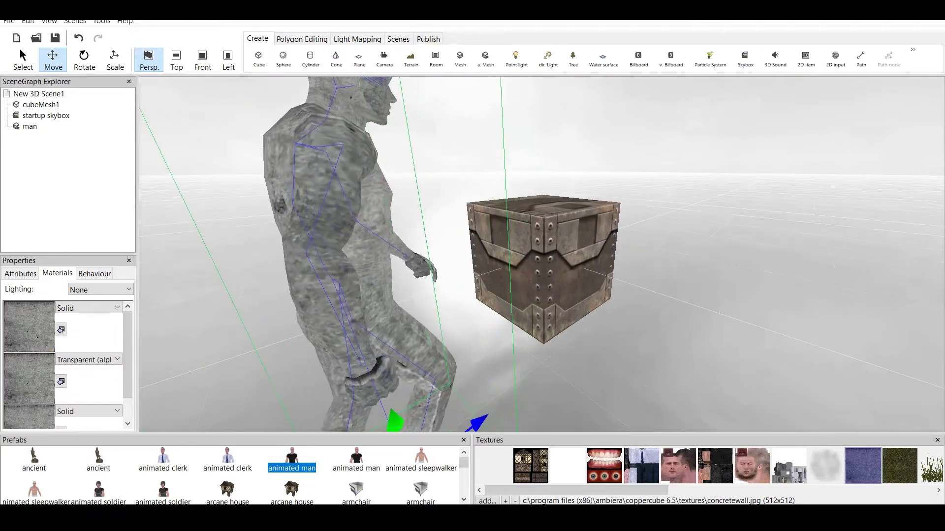
right_click_drag(541, 254, 615, 266)
scroll(542, 254, "down", 4)
scroll(541, 254, "up", 3)
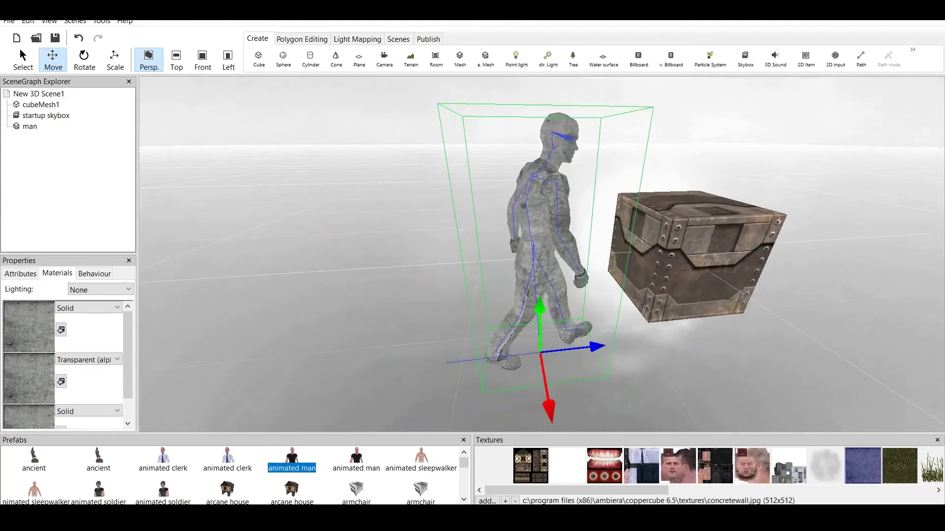
right_click_drag(542, 254, 482, 261)
scroll(541, 254, "down", 2)
right_click_drag(542, 254, 649, 251)
scroll(541, 254, "up", 2)
scroll(541, 254, "down", 2)
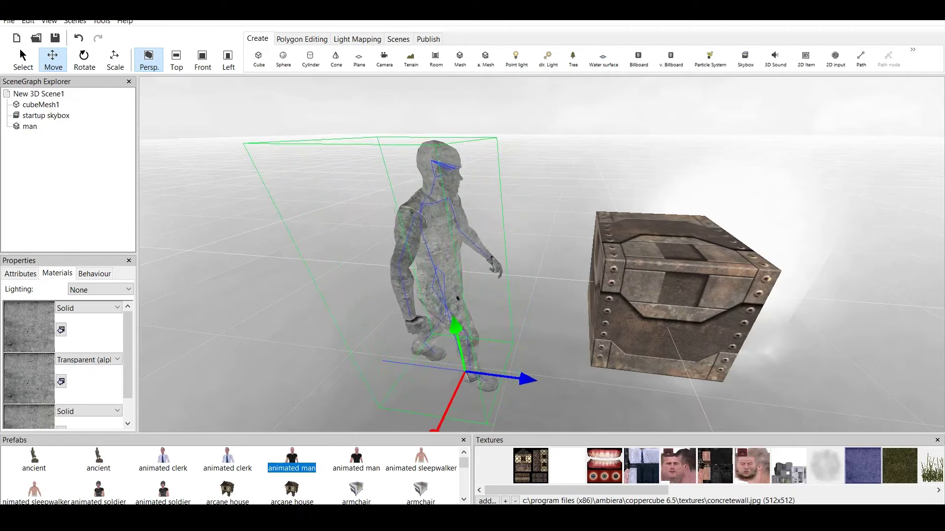
Review the export options with the man selected, including saving the current file as a CopperCube Prefab
left_click(8, 21)
mouse_move(29, 123)
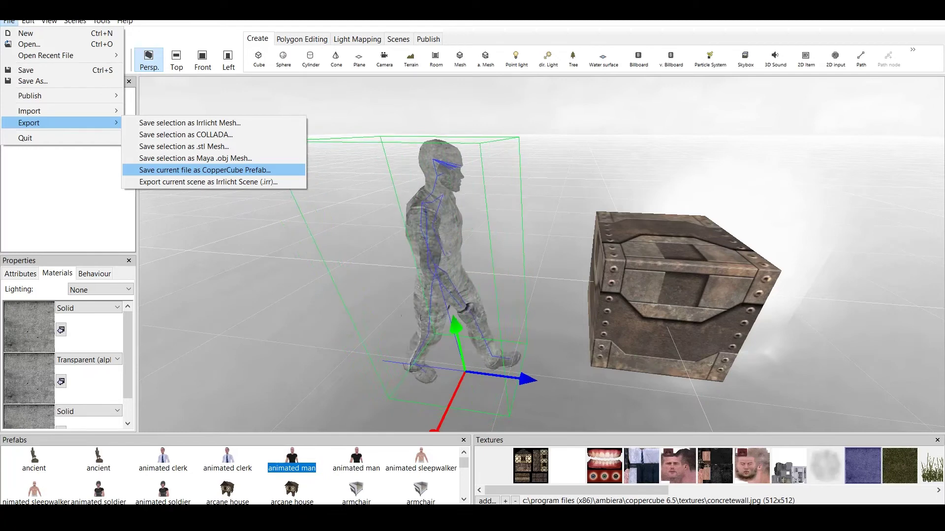
key("Escape")
Examine the textured man and the cube together from close up, farther away and different sides
left_click(436, 255)
scroll(541, 255, "up", 1)
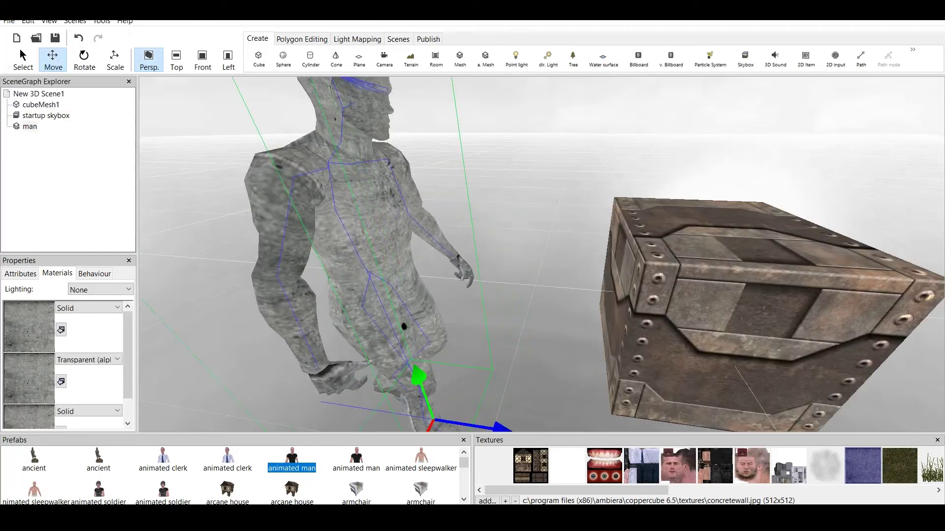
scroll(542, 254, "down", 1)
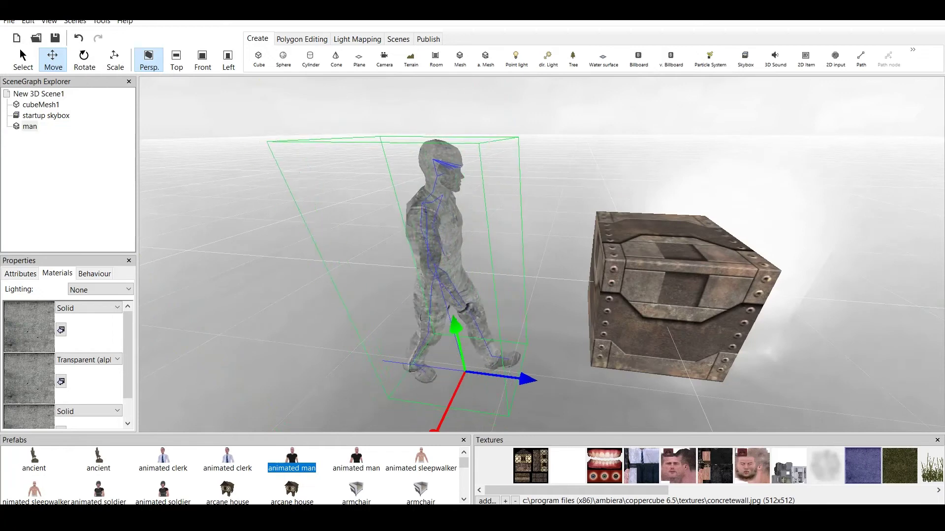
left_click_drag(541, 254, 482, 254)
left_click_drag(541, 254, 591, 254)
scroll(542, 254, "up", 1)
scroll(541, 255, "down", 1)
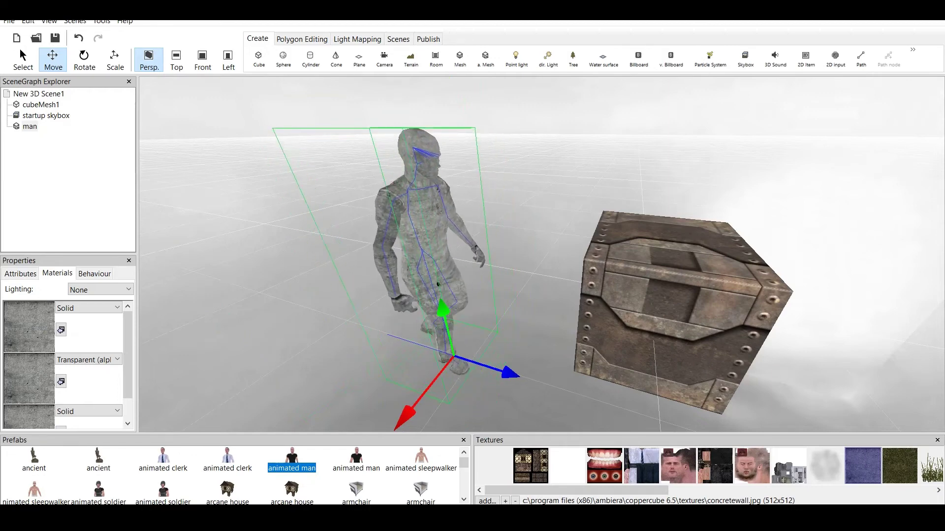
scroll(542, 254, "down", 3)
scroll(542, 254, "up", 2)
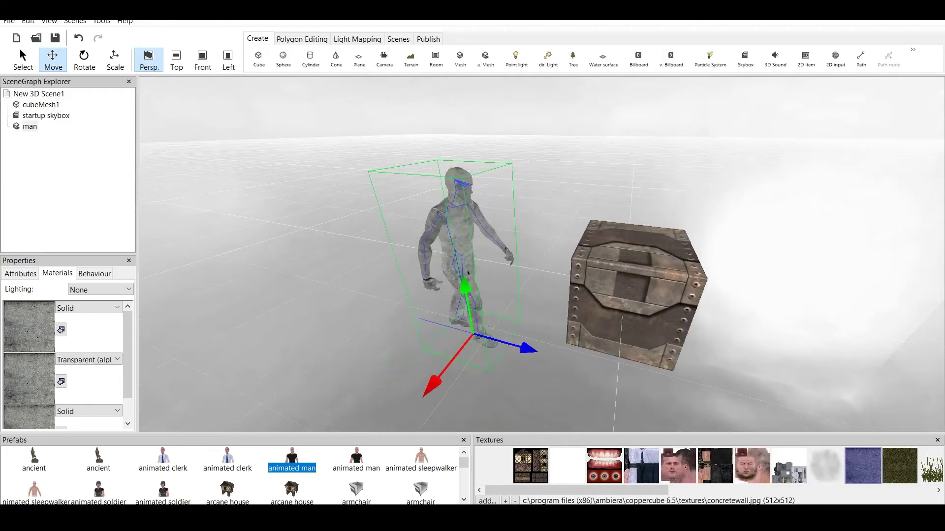
left_click_drag(542, 254, 697, 295)
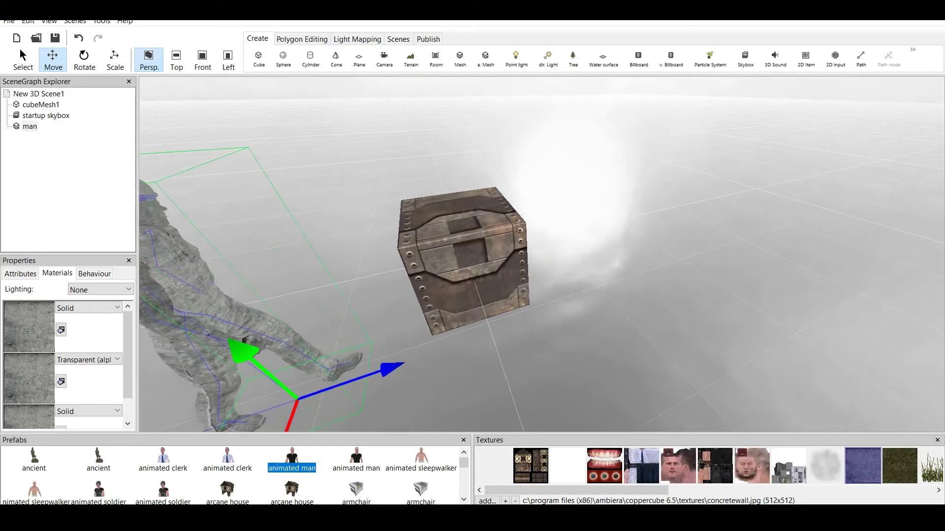
Check the export formats for the selected man again, including the .stl Mesh option
left_click(9, 22)
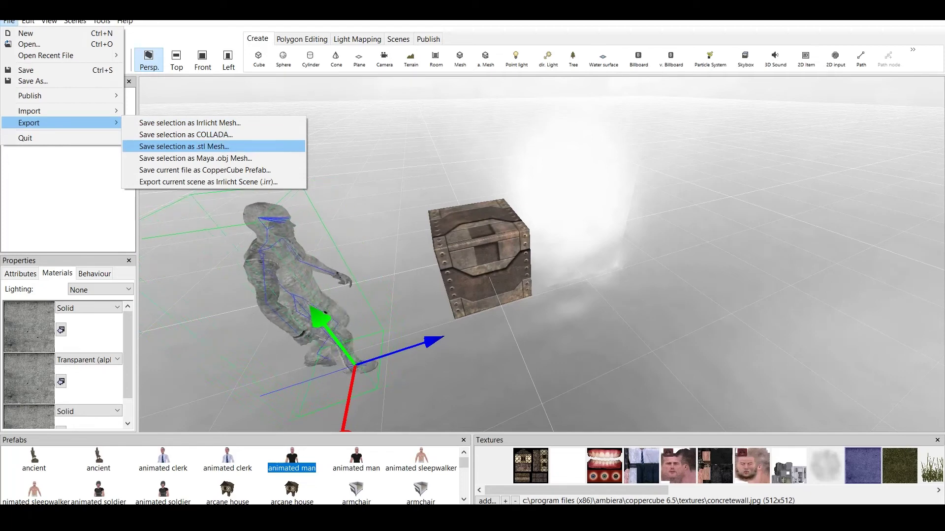
key("Escape")
key("Escape")
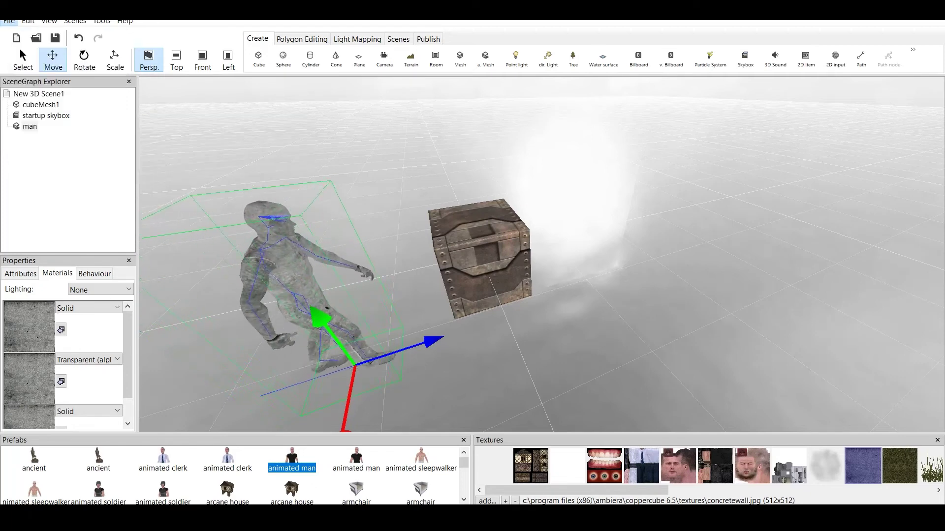
Reframe the man and the cube and go over the export options once more with nothing selected
scroll(541, 255, "down", 2)
scroll(542, 255, "up", 1)
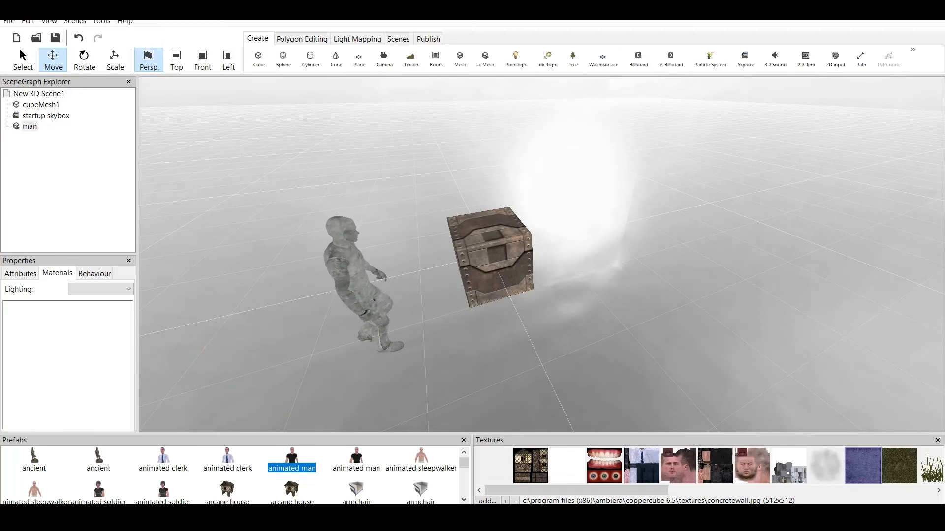
left_click_drag(542, 254, 584, 250)
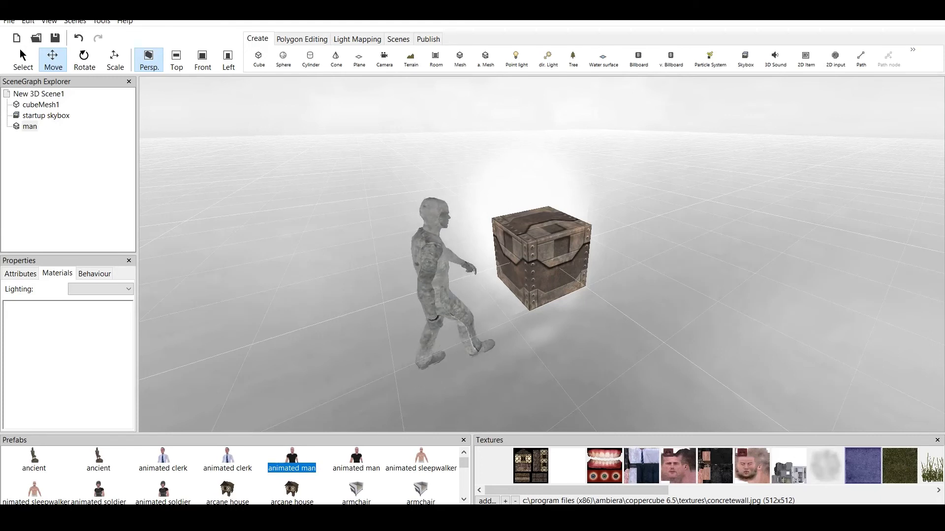
left_click(9, 21)
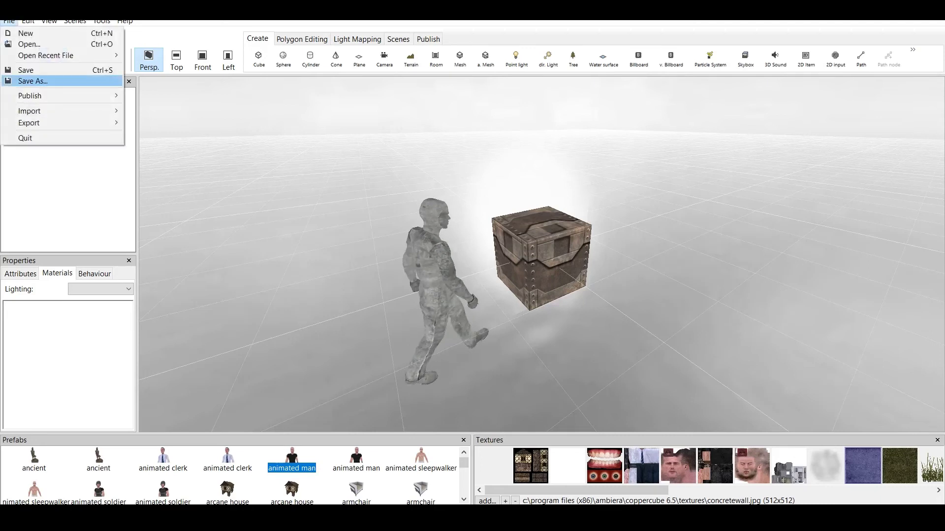
mouse_move(61, 122)
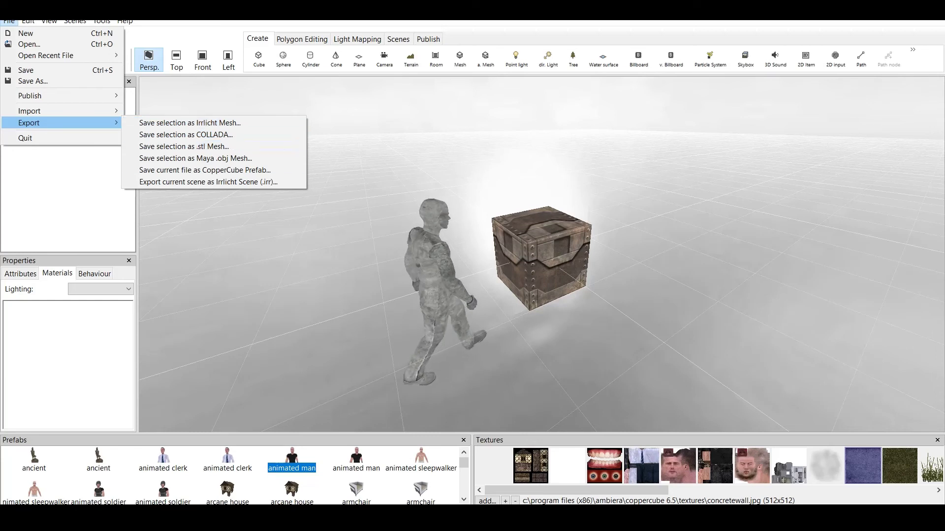
key("Escape")
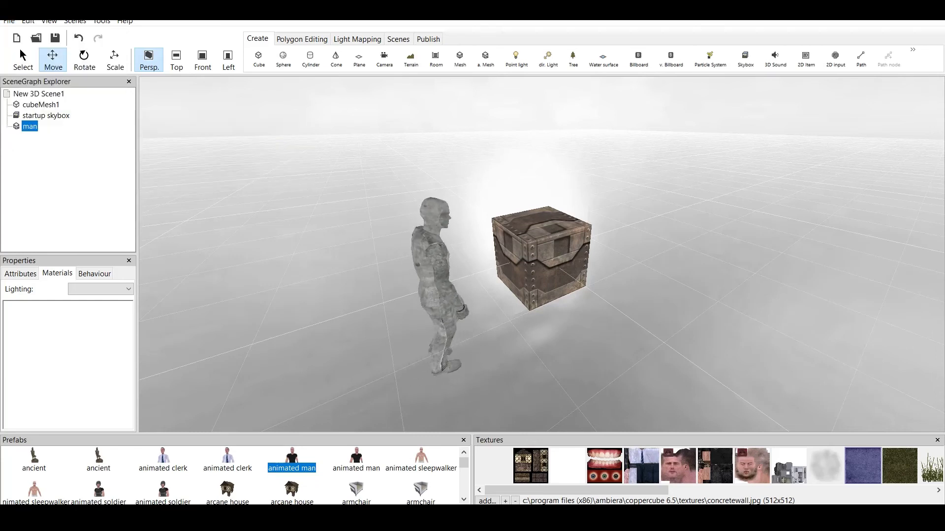
Look at the commands available for the man item in the scene graph
right_click(30, 128)
key("Escape")
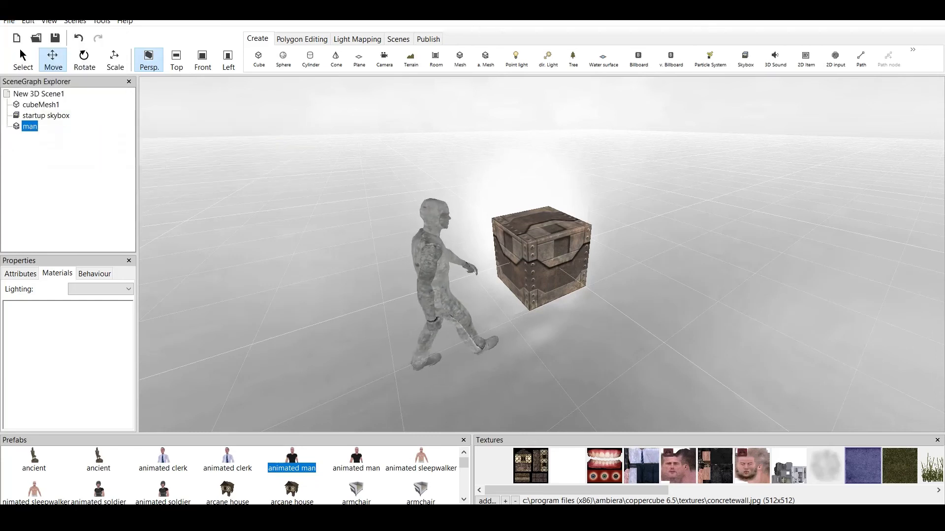
right_click(35, 126)
key("Escape")
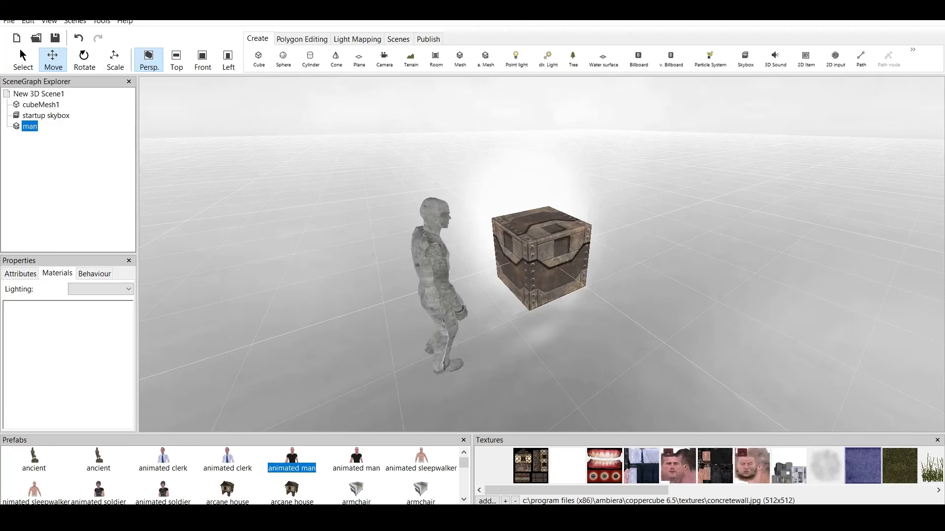
Select the concrete-textured animated man beside the cube and delete it from New 3D Scene1
right_click(33, 126)
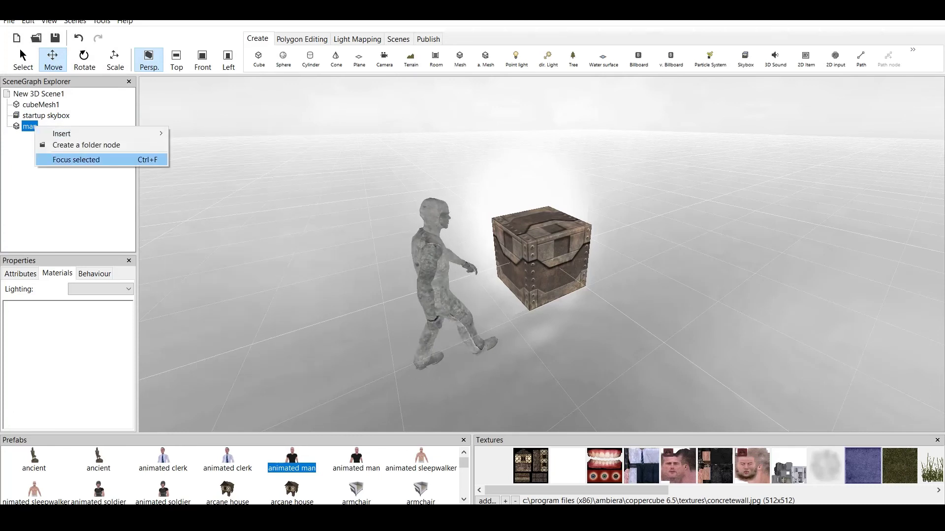
key("Escape")
left_click_drag(344, 221, 328, 207)
left_click(413, 256)
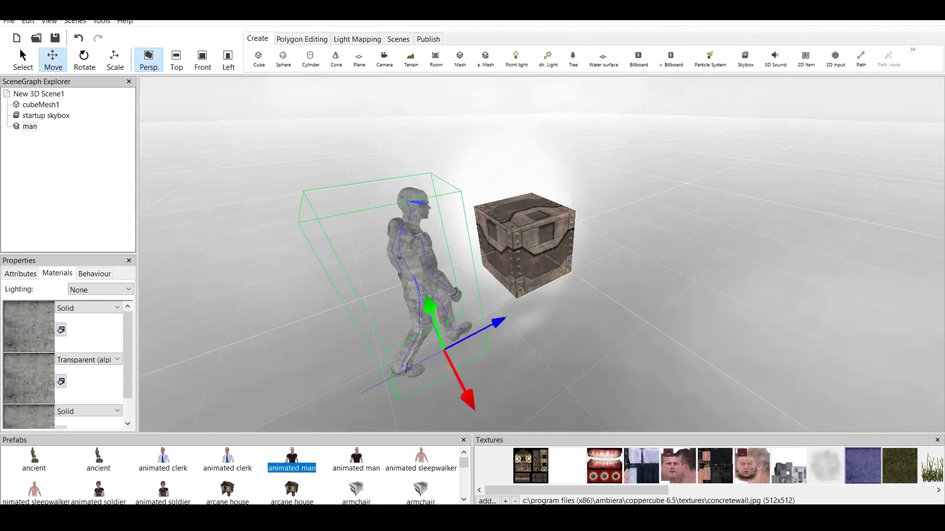
right_click(30, 126)
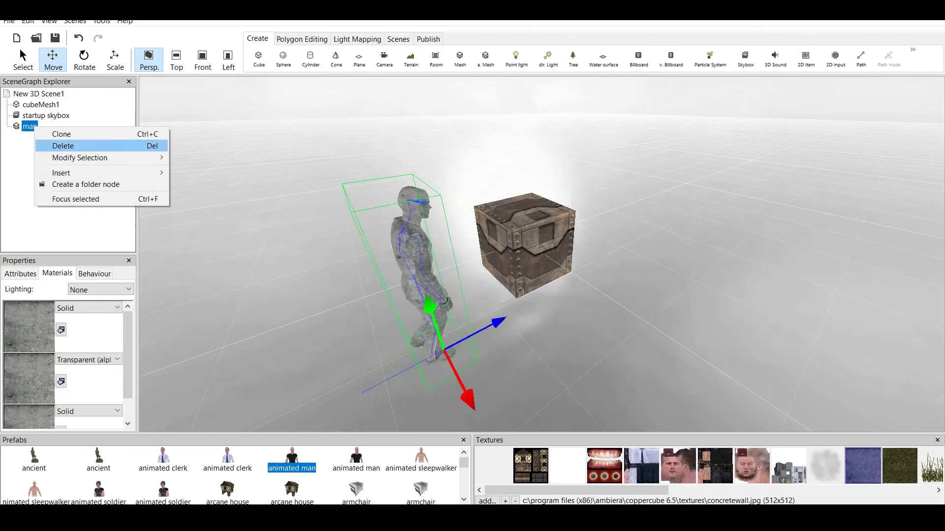
left_click(54, 143)
left_click_drag(541, 254, 519, 214)
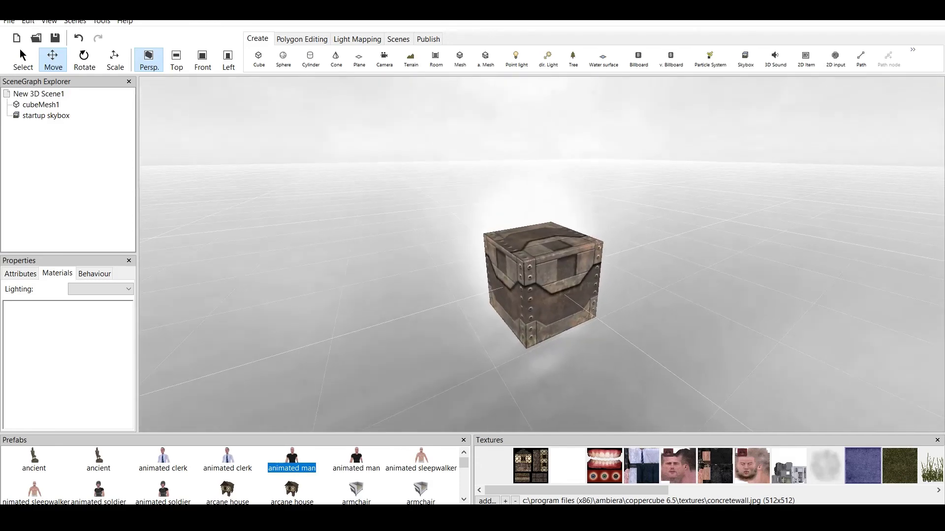
left_click_drag(544, 286, 490, 246)
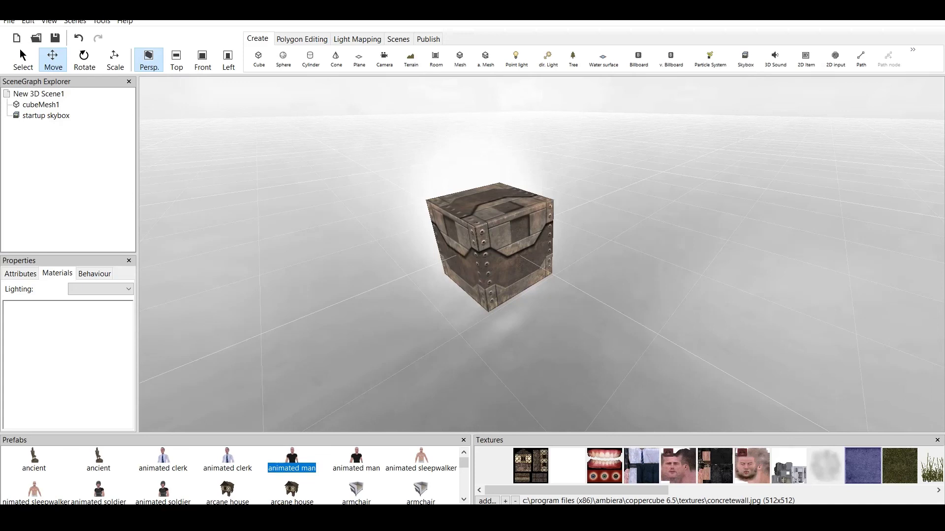
left_click_drag(542, 254, 500, 229)
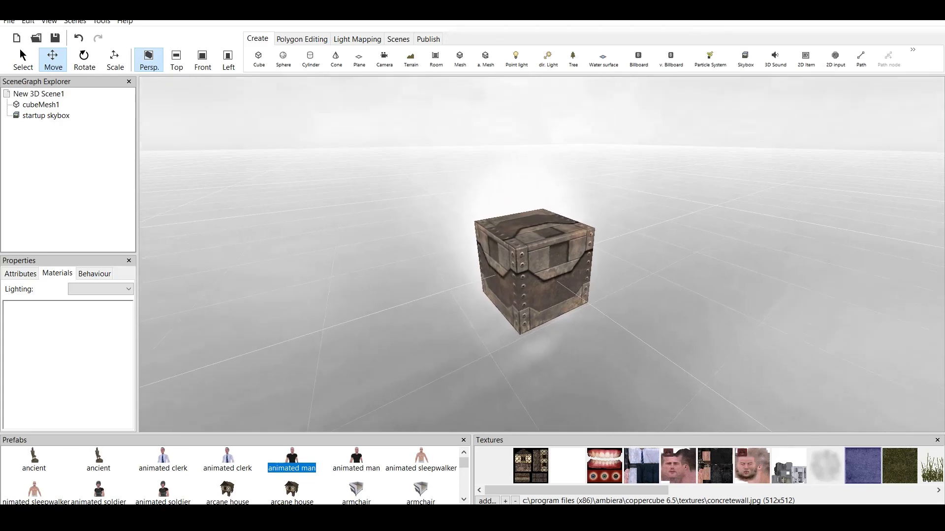